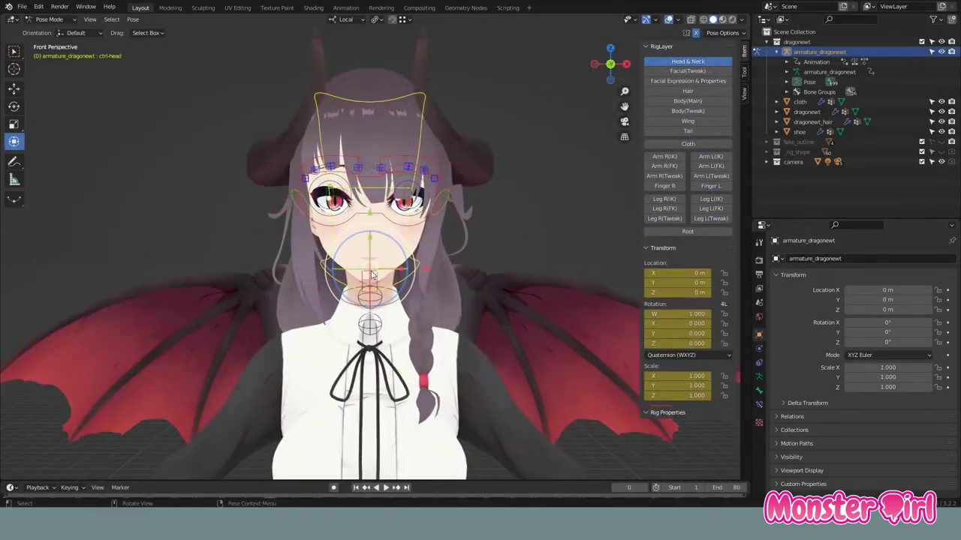
# Test-move, rotate and scale ctrl-head, then clear its location and rotation with Alt+G and Alt+R.
pyautogui.press('g')
pyautogui.click(383, 269)
pyautogui.press('r')
pyautogui.click(401, 262)
pyautogui.press('s')
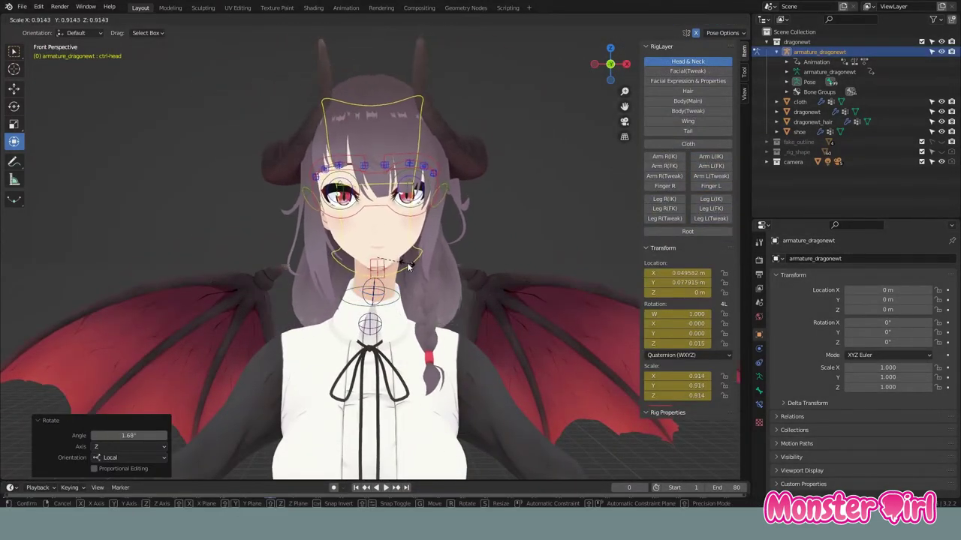
pyautogui.press('Escape')
pyautogui.hotkey('alt', 'g')
pyautogui.hotkey('alt', 'r')
# In orthographic view, move ctrl-spine06_tweak twice to tilt the head through the neck.
pyautogui.press('KP_5')
pyautogui.moveTo(471, 229); pyautogui.dragTo(453, 223, button='middle')
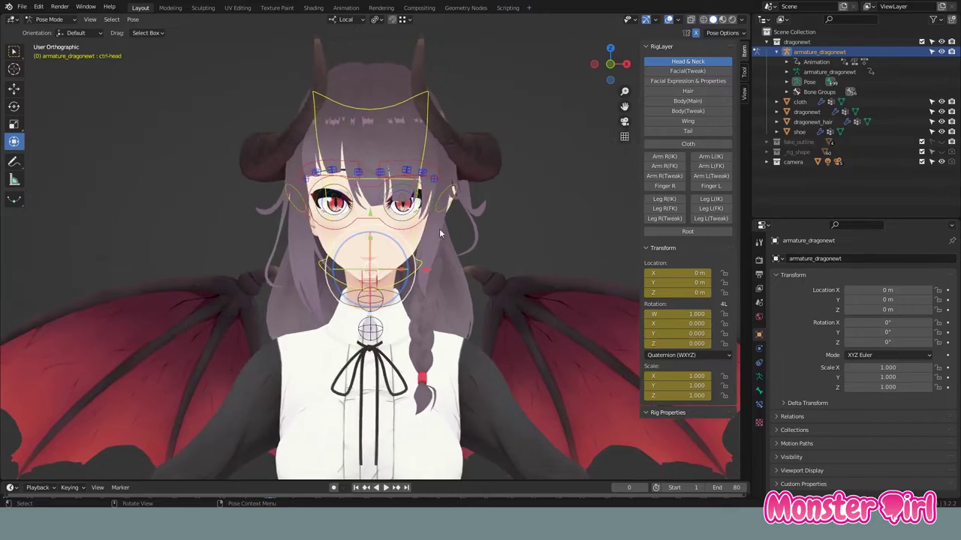
pyautogui.click(370, 297)
pyautogui.press('g')
pyautogui.click(381, 321)
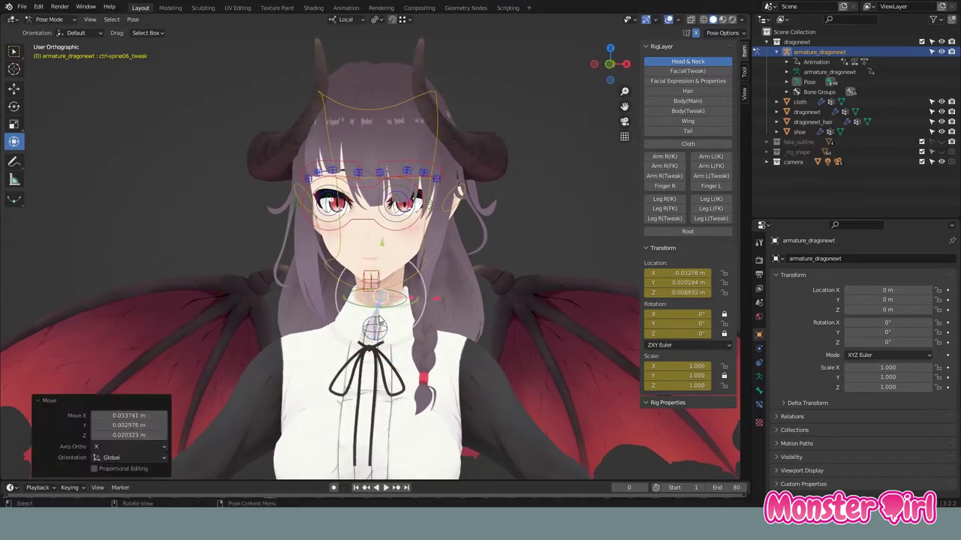
pyautogui.press('g')
pyautogui.click(408, 172)
# In zoomed Front view, nudge the left eyebrow control ctrl-eyebrown.L.
pyautogui.press('KP_1')
pyautogui.scroll(3, 409, 172)
pyautogui.click(456, 177)
pyautogui.press('g')
pyautogui.click(447, 189)
# Move the right eyebrow controls to reshape the right eyebrow.
pyautogui.click(277, 204)
pyautogui.press('g')
pyautogui.click(285, 187)
pyautogui.press('g')
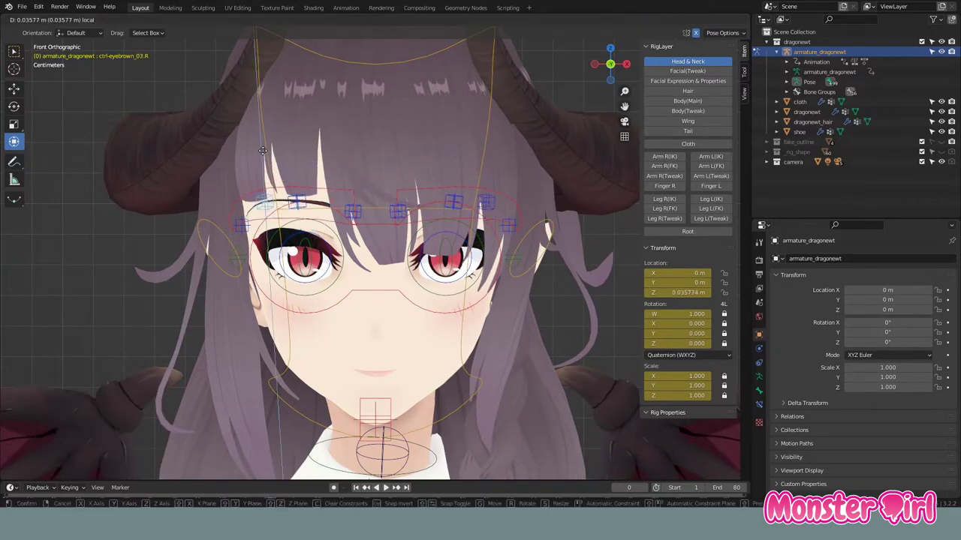
pyautogui.click(261, 180)
pyautogui.click(353, 214)
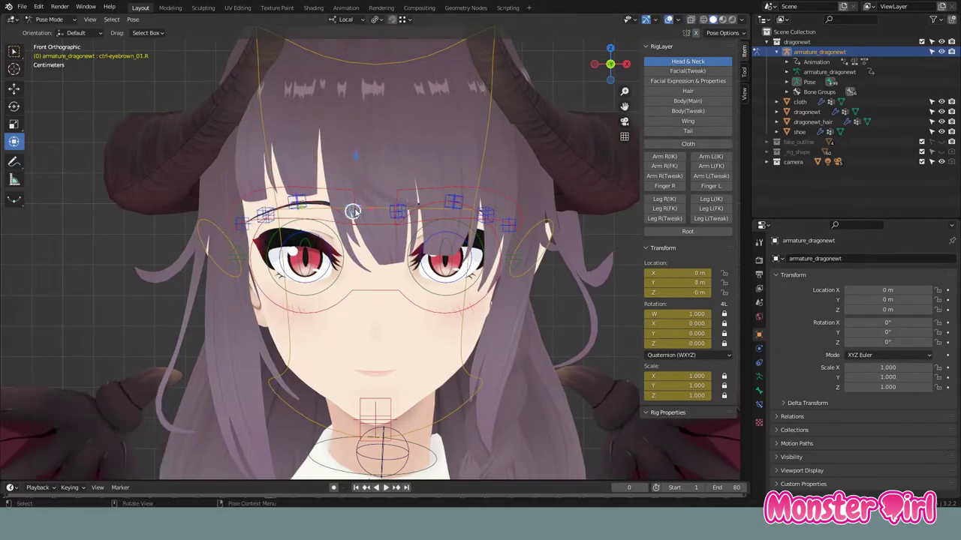
pyautogui.press('g')
pyautogui.click(348, 247)
# Shift the left eye control and scale ctrl-eye_iris.L to 1.857 × 0.707.
pyautogui.click(431, 289)
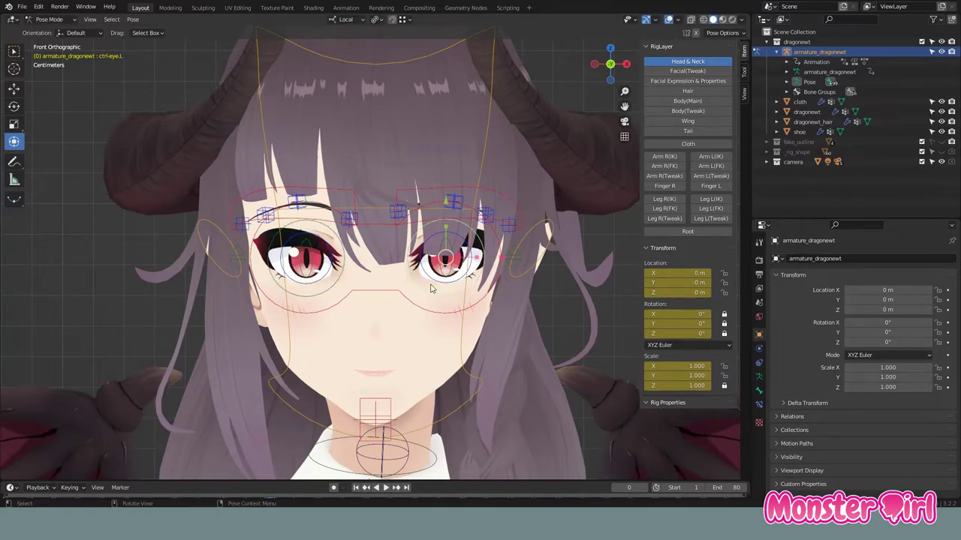
pyautogui.click(449, 267)
pyautogui.click(466, 270)
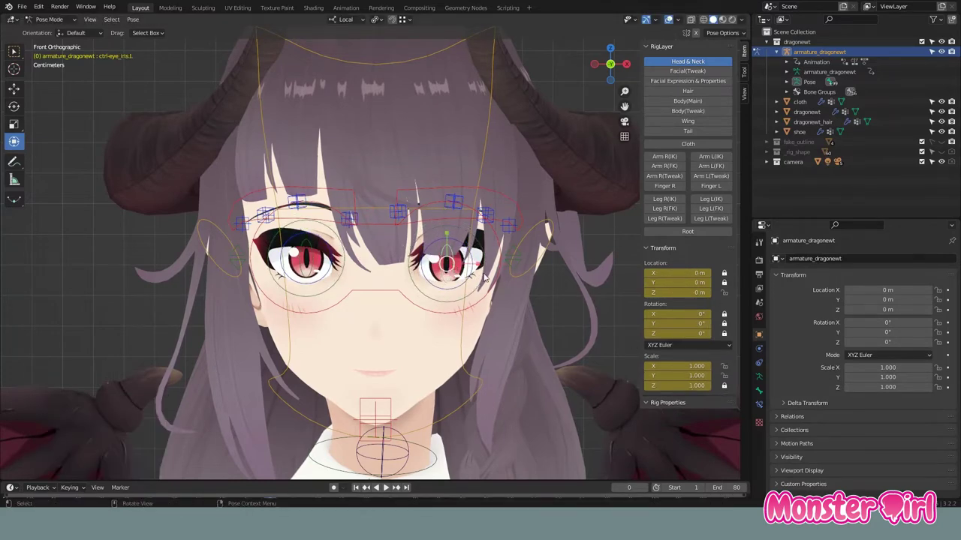
pyautogui.press('s')
pyautogui.click(484, 280)
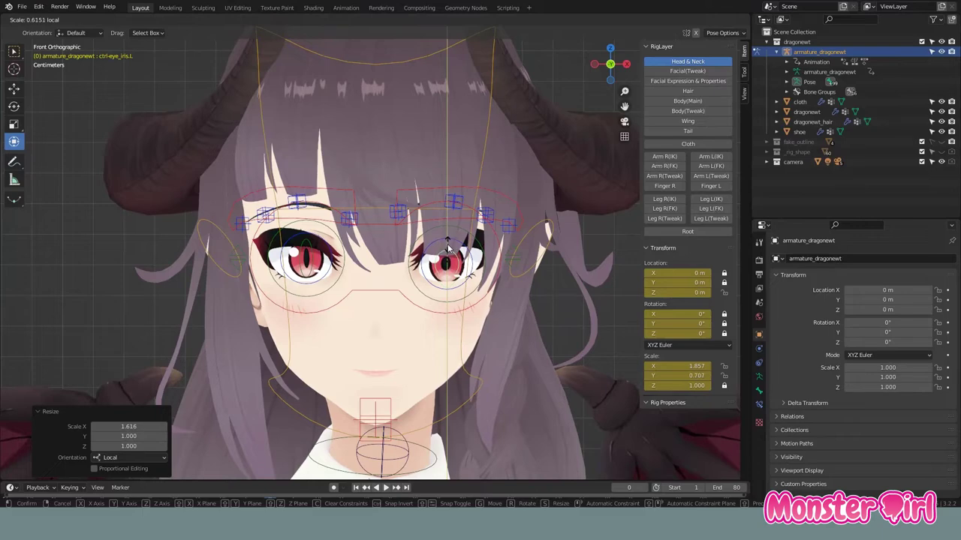
# Move the left eye highlight control ctrl-eye_highlight.L along Z.
pyautogui.click(473, 261)
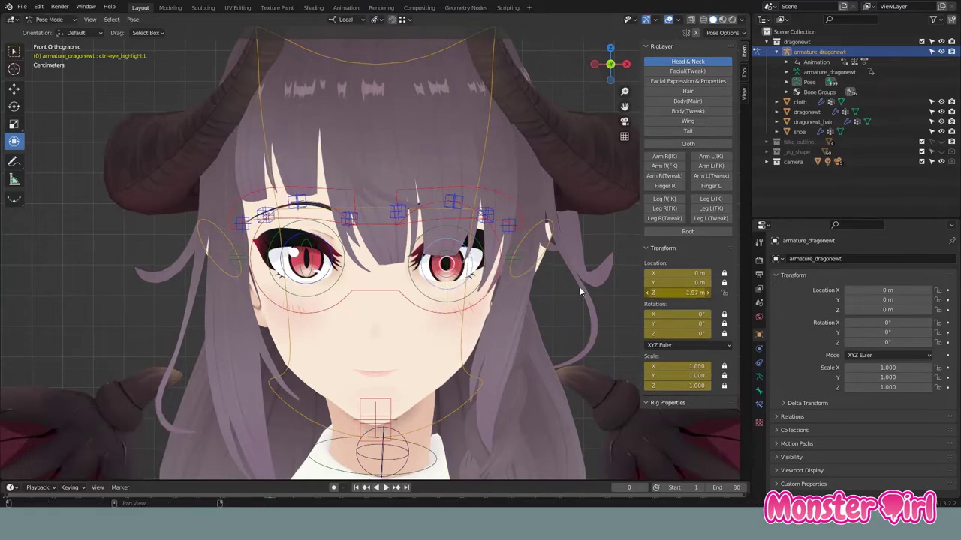
pyautogui.click(461, 280)
pyautogui.moveTo(462, 279)
pyautogui.mouseDown(button='middle')
pyautogui.moveTo(521, 273)
pyautogui.moveTo(534, 281)
pyautogui.mouseUp(button='middle')
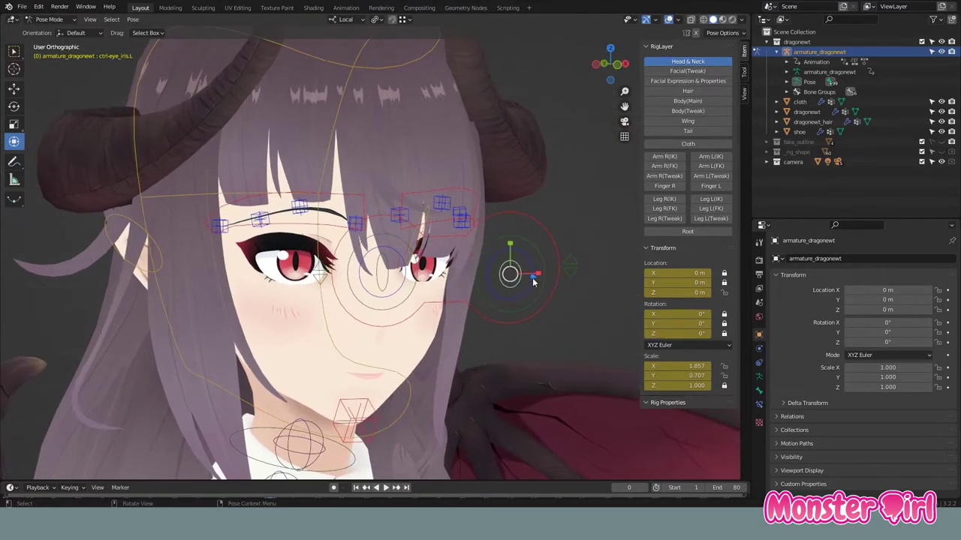
pyautogui.click(511, 298)
pyautogui.press('g')
pyautogui.press('z')
pyautogui.press('z')
pyautogui.click(492, 271)
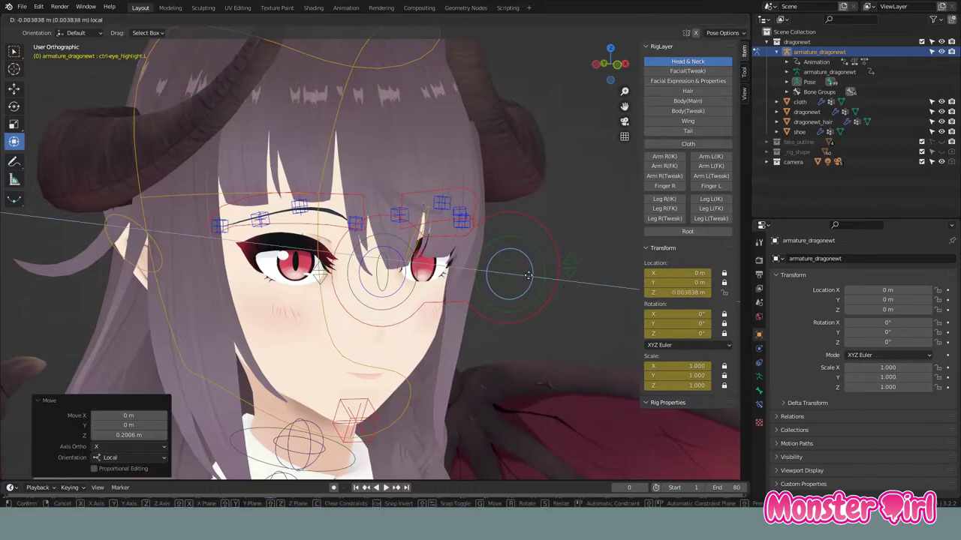
# Select the right eye control and then the main eye-aim control.
pyautogui.moveTo(481, 272)
pyautogui.mouseDown(button='middle')
pyautogui.moveTo(483, 306)
pyautogui.moveTo(540, 294)
pyautogui.mouseUp(button='middle')
pyautogui.click(412, 295)
pyautogui.click(401, 286)
pyautogui.moveTo(402, 286); pyautogui.dragTo(394, 281, button='middle')
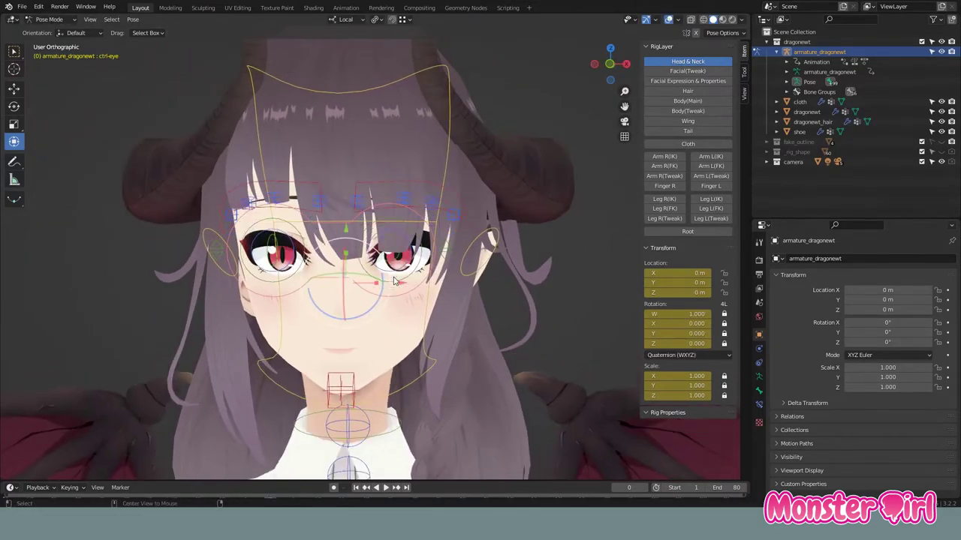
# In Front Ortho, rotate the left and right blink controls to close the eyes, cancelling the last one to reopen.
pyautogui.click(363, 255)
pyautogui.click(456, 254)
pyautogui.click(437, 263)
pyautogui.click(298, 227)
pyautogui.click(169, 235)
pyautogui.click(325, 316)
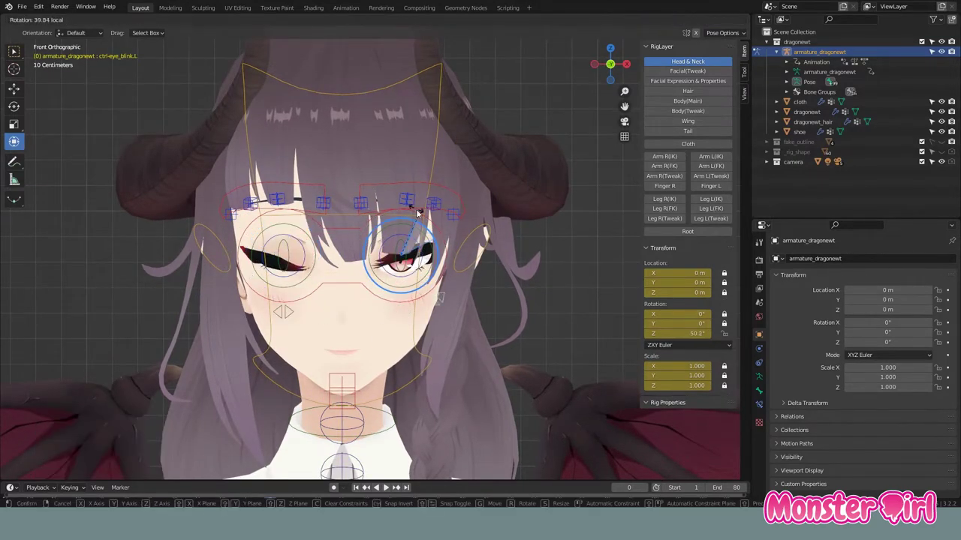
pyautogui.click(269, 351)
pyautogui.click(306, 229)
pyautogui.rightClick(221, 242)
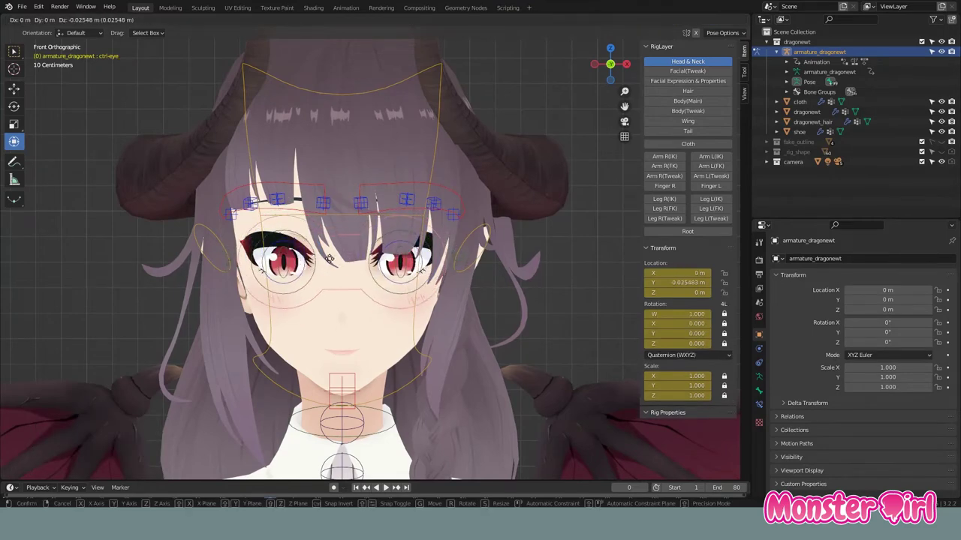
# Rotate ctrl-ear.L to tilt the left ear and move ctrl-jaw.
pyautogui.moveTo(346, 255); pyautogui.dragTo(465, 259, button='middle')
pyautogui.click(484, 259)
pyautogui.moveTo(484, 259)
pyautogui.mouseDown()
pyautogui.moveTo(497, 259)
pyautogui.moveTo(489, 245)
pyautogui.mouseUp()
pyautogui.moveTo(490, 244); pyautogui.dragTo(299, 335, button='middle')
pyautogui.click(299, 335)
pyautogui.click(325, 398)
# Snap to Front view with the ` pie and enable the Facial (Tweak) controls layer.
pyautogui.moveTo(325, 398); pyautogui.dragTo(394, 331, button='middle')
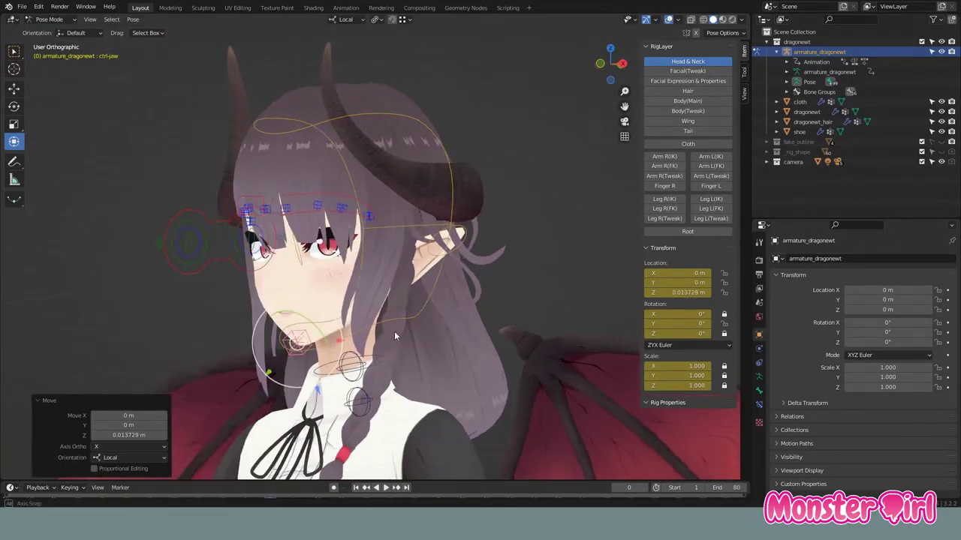
pyautogui.press('`')
pyautogui.click(398, 368)
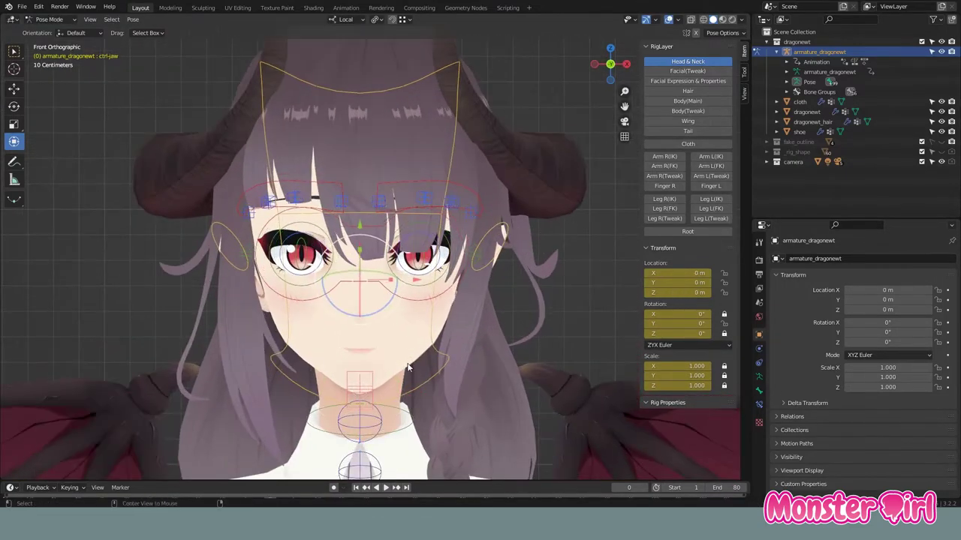
pyautogui.click(687, 70)
pyautogui.scroll(5, 361, 352)
# Move a mouth control to open the mouth.
pyautogui.scroll(3, 360, 330)
pyautogui.click(364, 328)
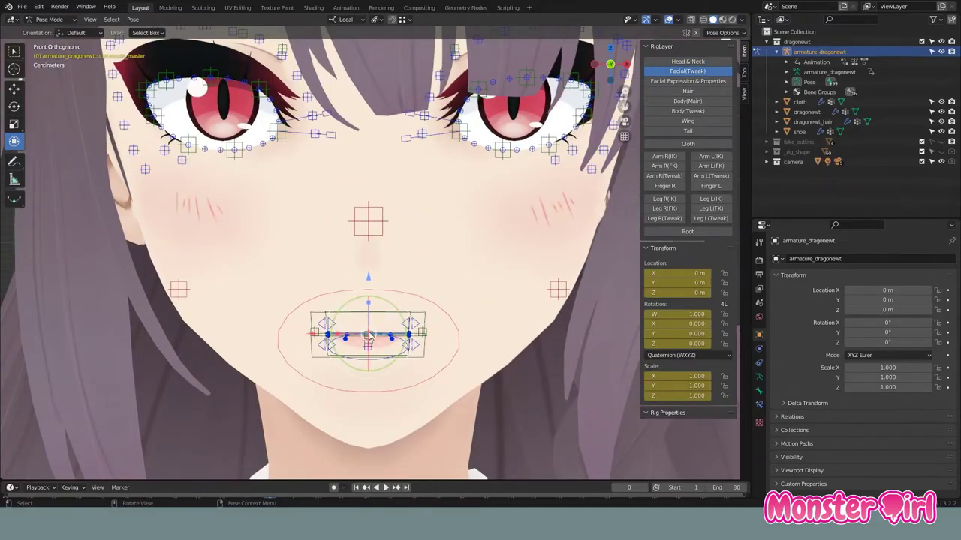
pyautogui.moveTo(364, 328); pyautogui.dragTo(373, 336)
pyautogui.moveTo(373, 336)
pyautogui.mouseDown(button='middle')
pyautogui.moveTo(300, 218)
pyautogui.moveTo(415, 208)
pyautogui.mouseUp(button='middle')
# Shift a lip control sideways along X, then pull it along Y.
pyautogui.click(295, 211)
pyautogui.press('g')
pyautogui.press('x')
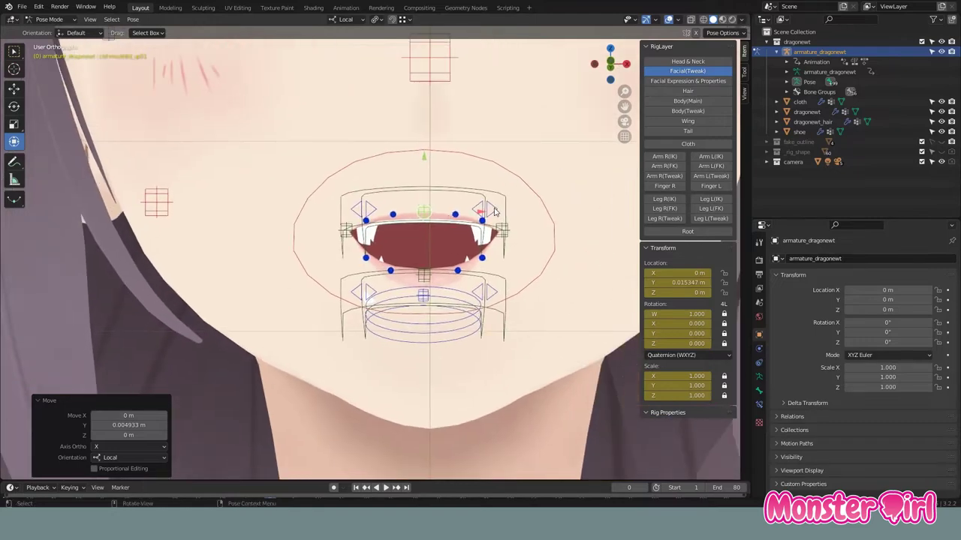
pyautogui.click(510, 208)
pyautogui.moveTo(458, 208); pyautogui.dragTo(480, 202, button='middle')
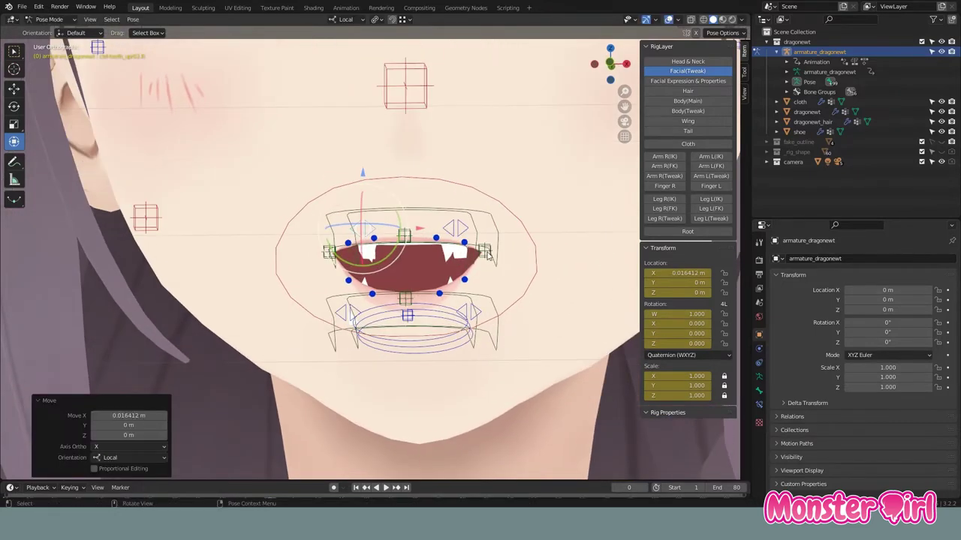
pyautogui.press('g')
pyautogui.press('y')
pyautogui.click(443, 278)
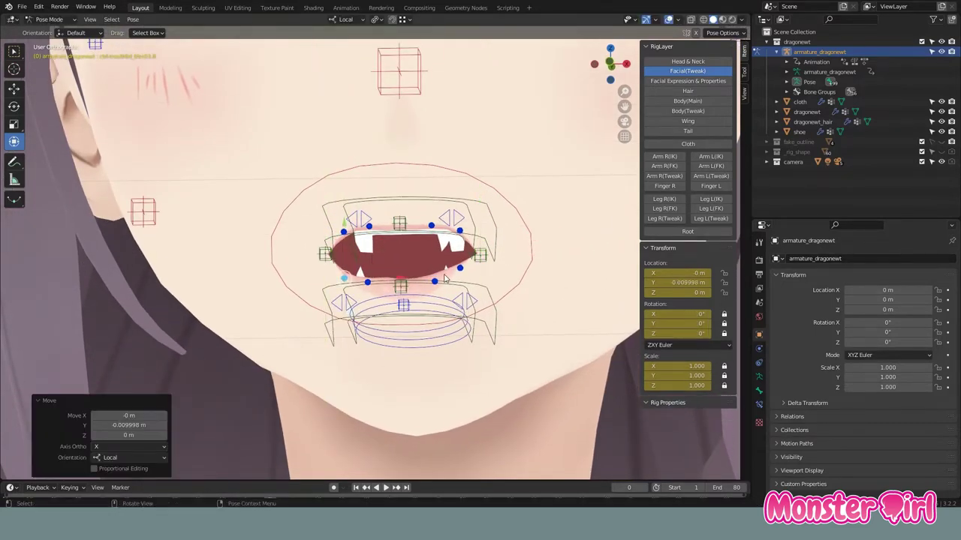
# Move the lower lip control and rotate it 17.4° around X.
pyautogui.click(458, 220)
pyautogui.press('g')
pyautogui.click(428, 289)
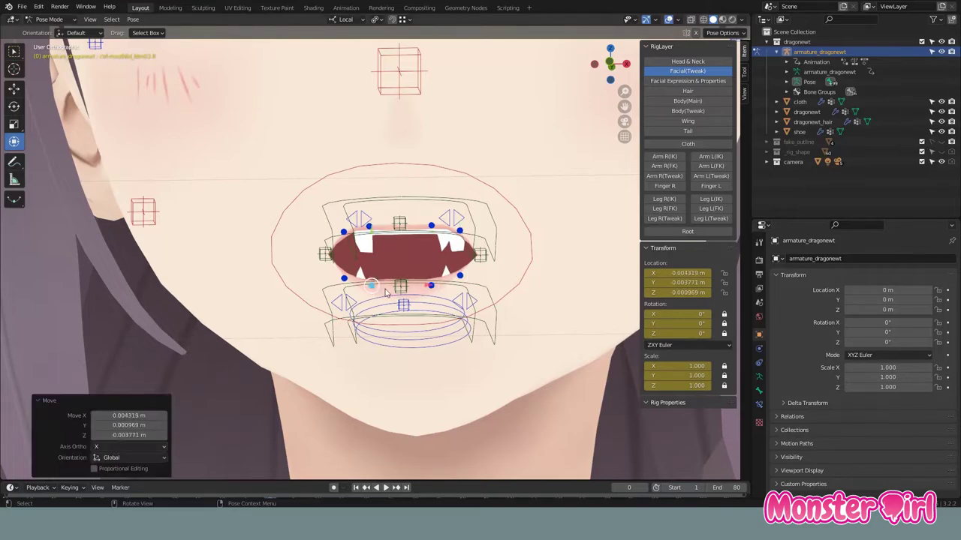
pyautogui.click(373, 288)
pyautogui.moveTo(472, 272); pyautogui.dragTo(420, 285, button='middle')
pyautogui.press('r')
pyautogui.press('x')
pyautogui.click(390, 255)
# Move the tongue control.
pyautogui.moveTo(391, 255)
pyautogui.mouseDown(button='middle')
pyautogui.moveTo(368, 233)
pyautogui.moveTo(379, 231)
pyautogui.mouseUp(button='middle')
pyautogui.click(379, 231)
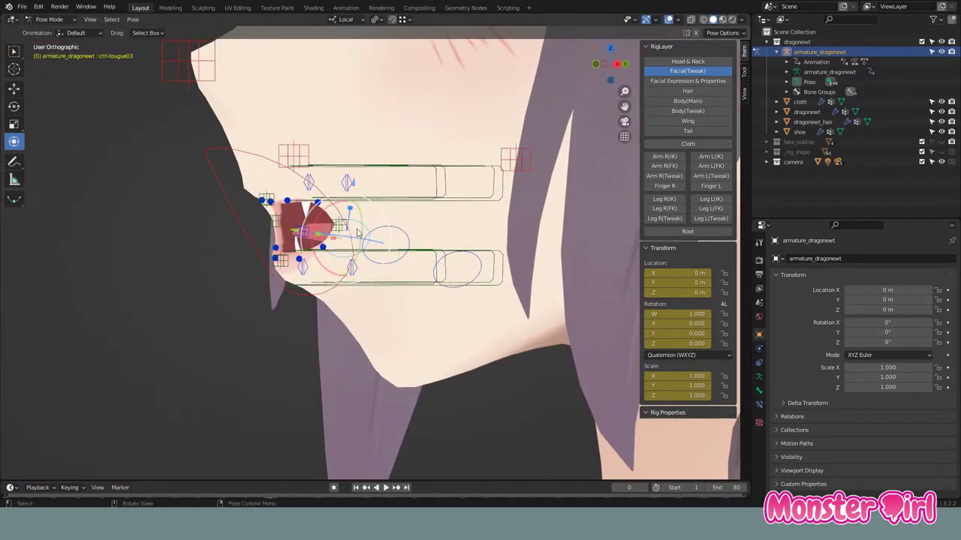
pyautogui.click(254, 223)
pyautogui.moveTo(253, 223)
pyautogui.mouseDown(button='middle')
pyautogui.moveTo(482, 218)
pyautogui.moveTo(364, 120)
pyautogui.mouseUp(button='middle')
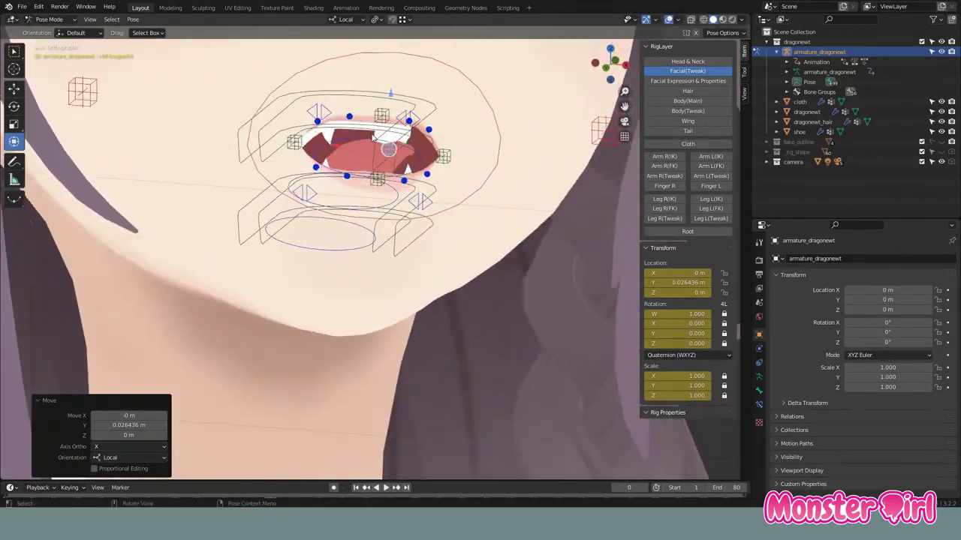
# Try a teeth move and cancel it, then move the lower teeth control along Y and Z.
pyautogui.press('g')
pyautogui.press('y')
pyautogui.press('y')
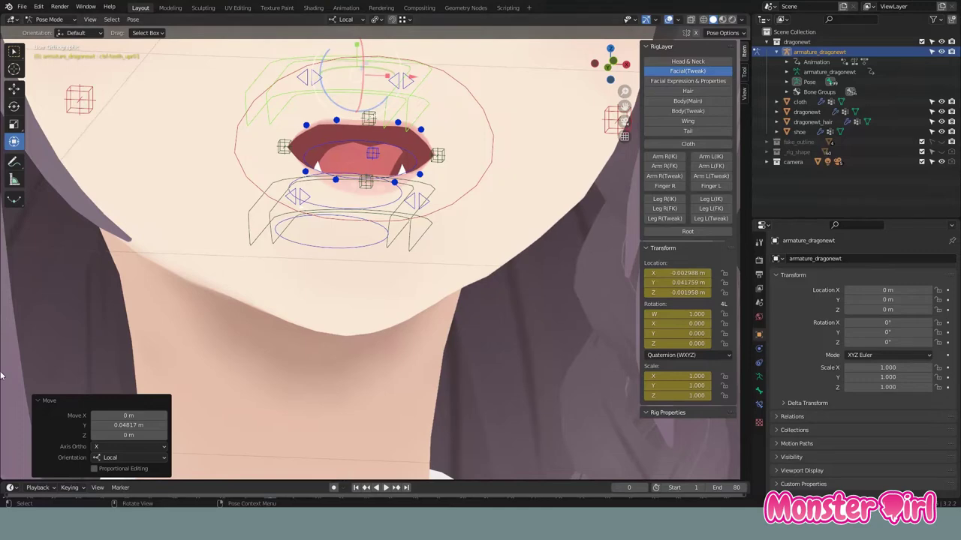
pyautogui.scroll(-3, 411, 256)
pyautogui.scroll(2, 411, 257)
pyautogui.rightClick(459, 248)
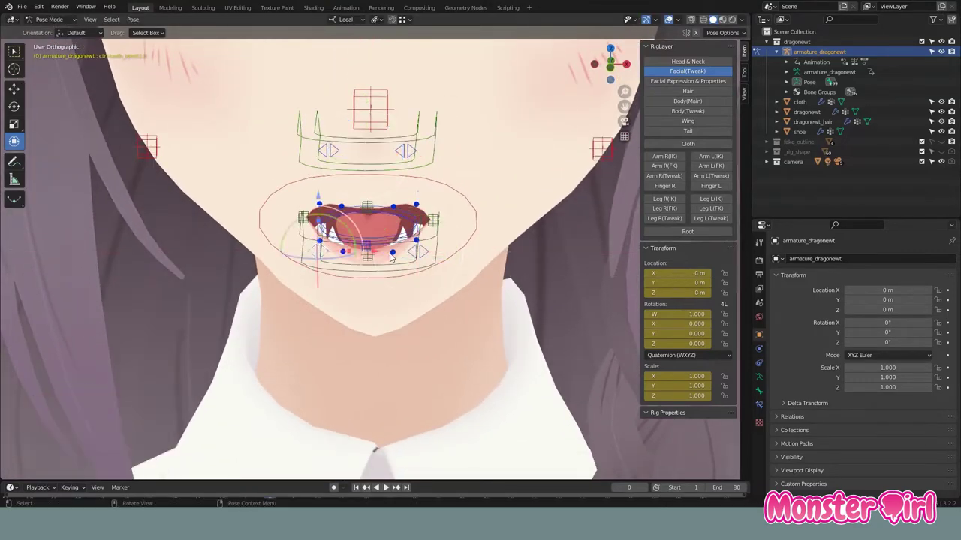
pyautogui.moveTo(400, 253); pyautogui.dragTo(353, 248, button='middle')
pyautogui.press('g')
pyautogui.press('y')
pyautogui.press('y')
pyautogui.click(338, 259)
pyautogui.press('g')
pyautogui.press('z')
pyautogui.press('z')
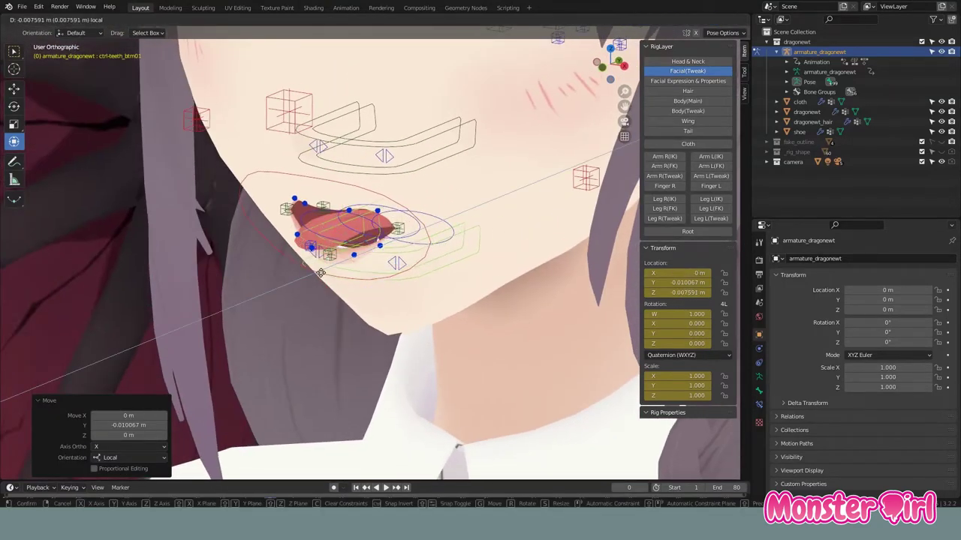
pyautogui.click(371, 208)
# Move the nose control.
pyautogui.moveTo(370, 208); pyautogui.dragTo(481, 202, button='middle')
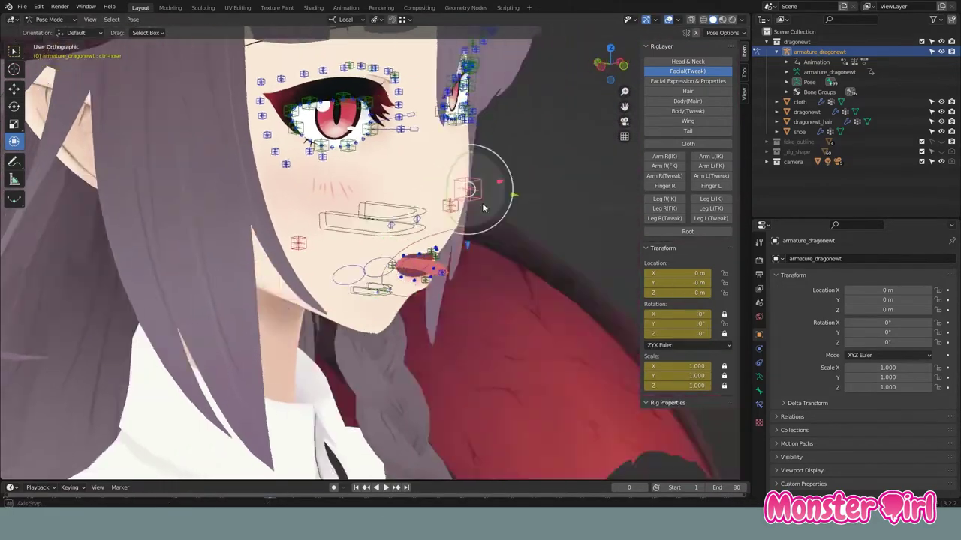
pyautogui.click(484, 167)
pyautogui.press('g')
pyautogui.click(486, 163)
pyautogui.moveTo(485, 163); pyautogui.dragTo(536, 215, button='middle')
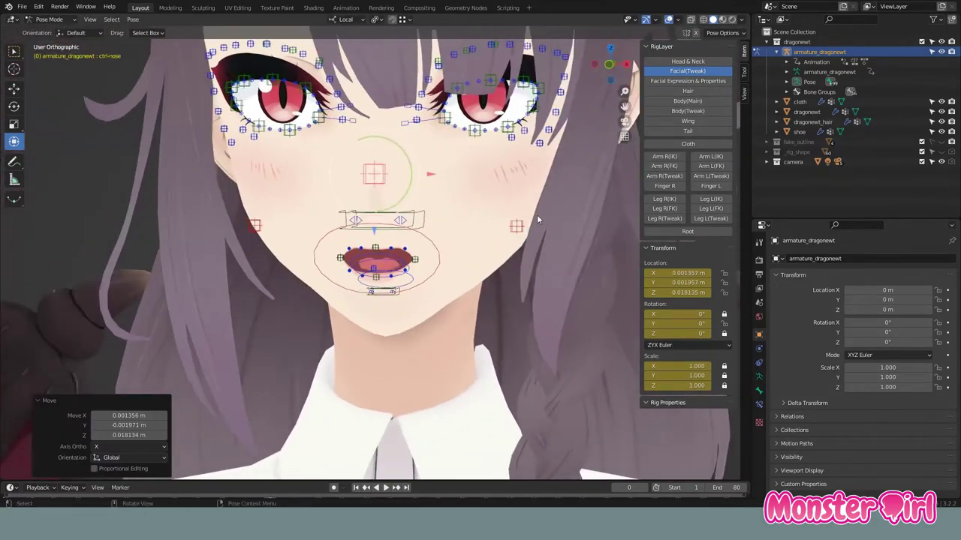
# Move the left cheek control, then return to Front Ortho view.
pyautogui.click(537, 215)
pyautogui.press('g')
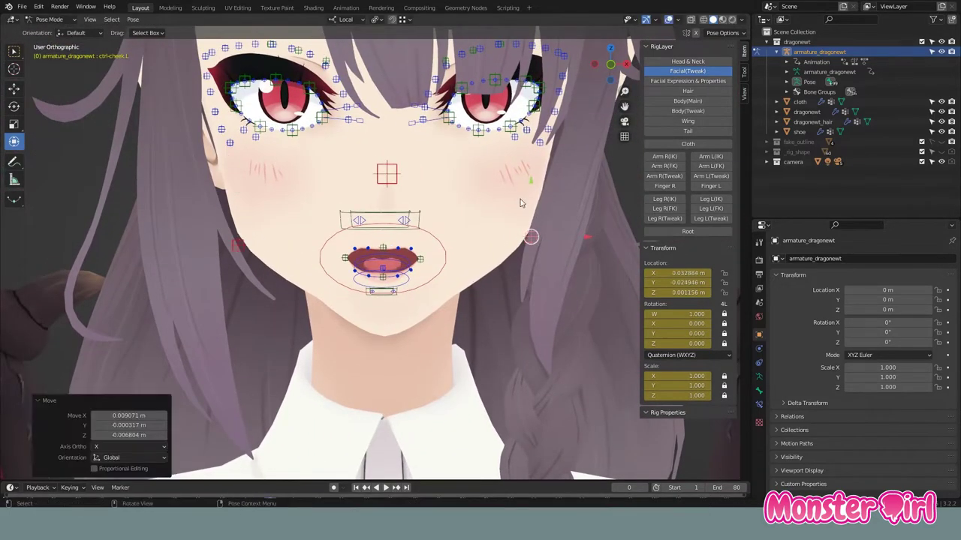
pyautogui.moveTo(520, 203); pyautogui.dragTo(475, 313, button='middle')
pyautogui.scroll(3, 474, 314)
pyautogui.click(376, 266)
pyautogui.scroll(3, 435, 285)
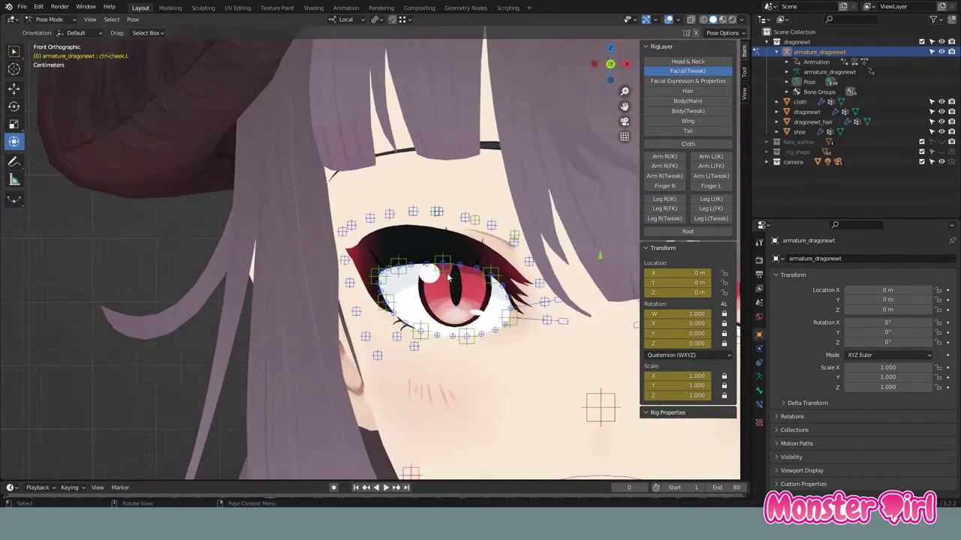
# Move the right upper eyelid control down.
pyautogui.scroll(2, 435, 285)
pyautogui.scroll(2, 436, 286)
pyautogui.click(436, 276)
pyautogui.press('g')
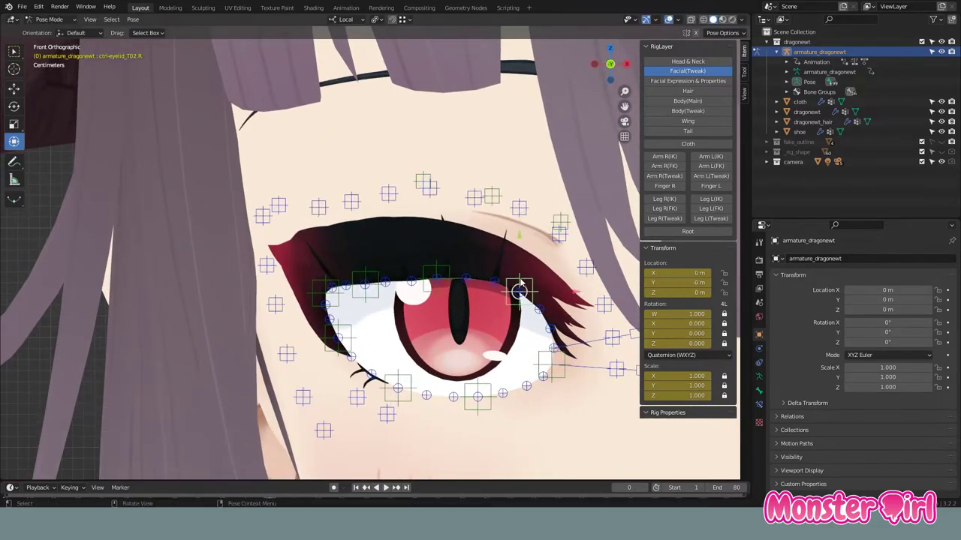
pyautogui.press('g')
pyautogui.click(556, 375)
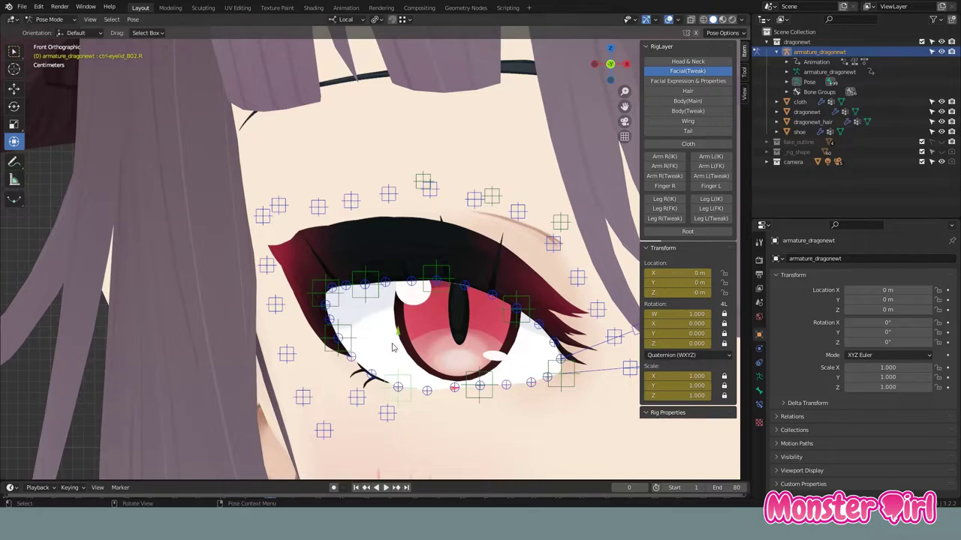
# Select the eyelash controls above the eye and move the lower eyebrow control.
pyautogui.scroll(2, 392, 348)
pyautogui.click(329, 153)
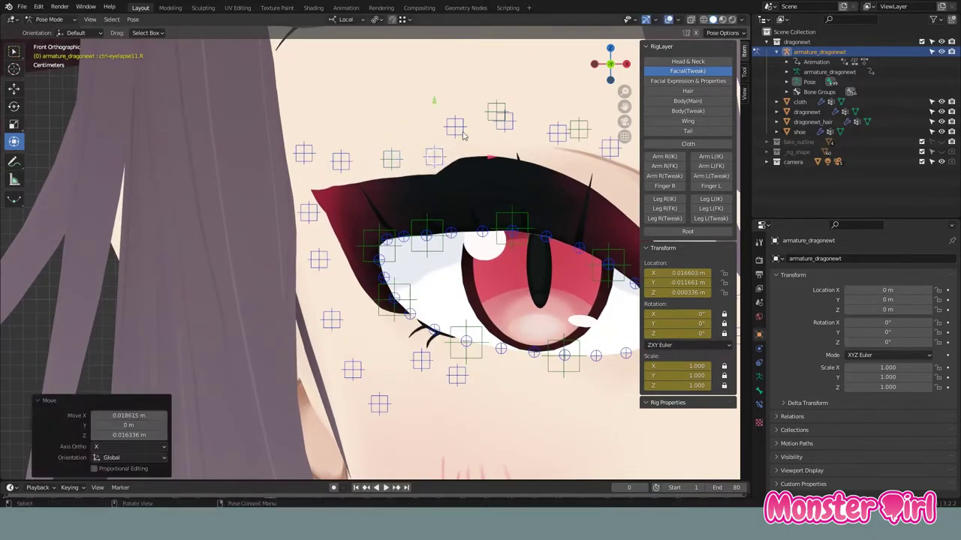
pyautogui.click(503, 120)
pyautogui.scroll(1, 474, 154)
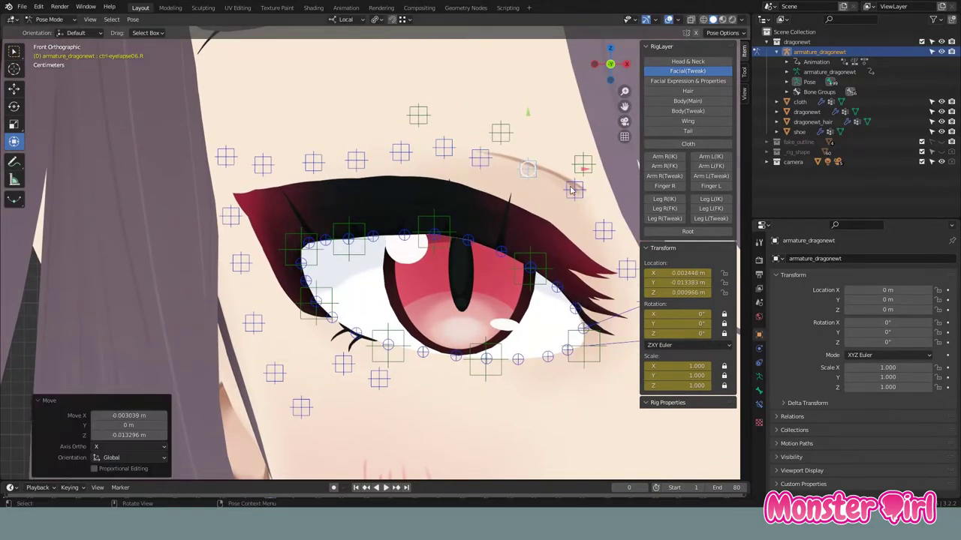
pyautogui.click(571, 189)
pyautogui.keyDown('shift'); pyautogui.moveTo(571, 189); pyautogui.dragTo(495, 231, button='middle'); pyautogui.keyUp('shift')
pyautogui.press('g')
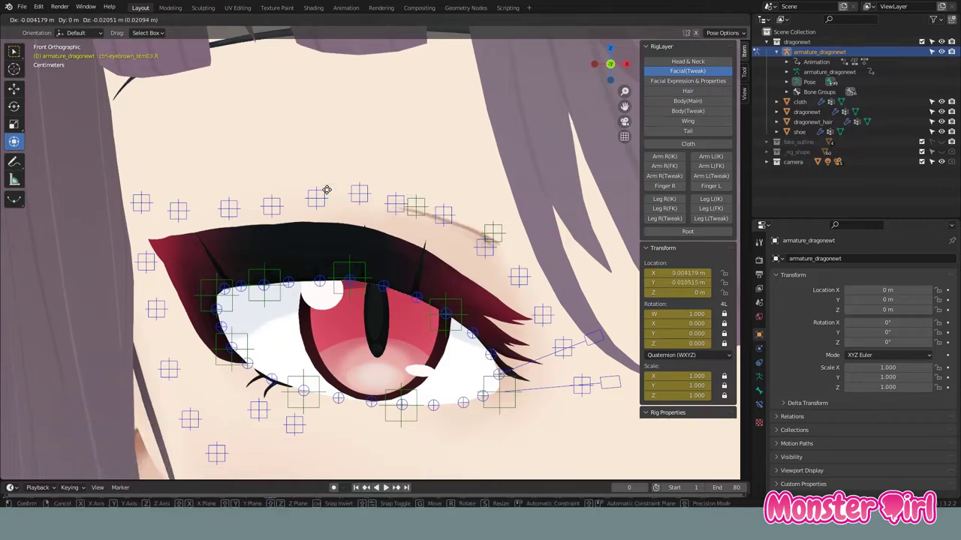
pyautogui.click(325, 187)
# Reposition the eyelash controls, nudging one slightly down.
pyautogui.keyDown('shift'); pyautogui.moveTo(140, 203); pyautogui.dragTo(268, 188, button='middle'); pyautogui.keyUp('shift')
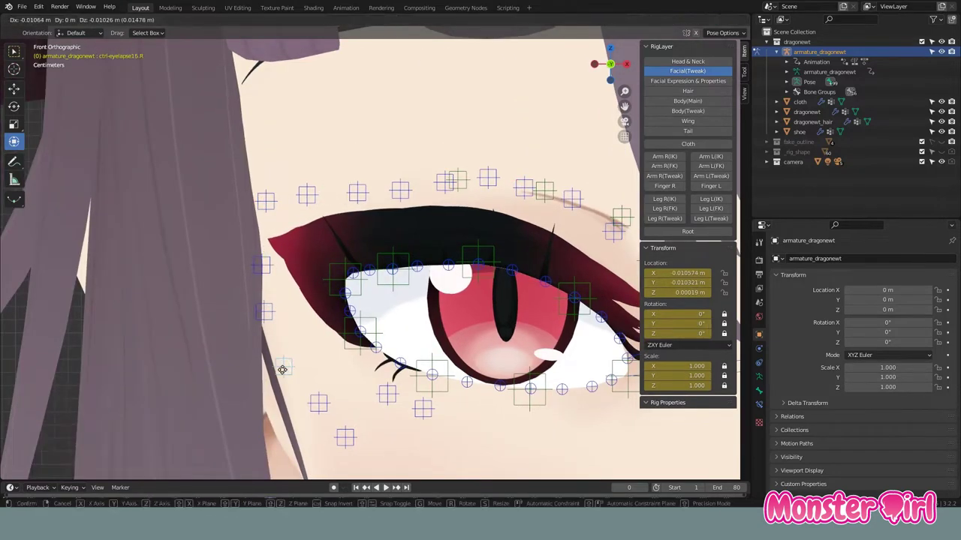
pyautogui.click(282, 369)
pyautogui.keyDown('shift'); pyautogui.moveTo(282, 369); pyautogui.dragTo(243, 294, button='middle'); pyautogui.keyUp('shift')
pyautogui.click(272, 339)
pyautogui.moveTo(348, 322); pyautogui.dragTo(381, 338)
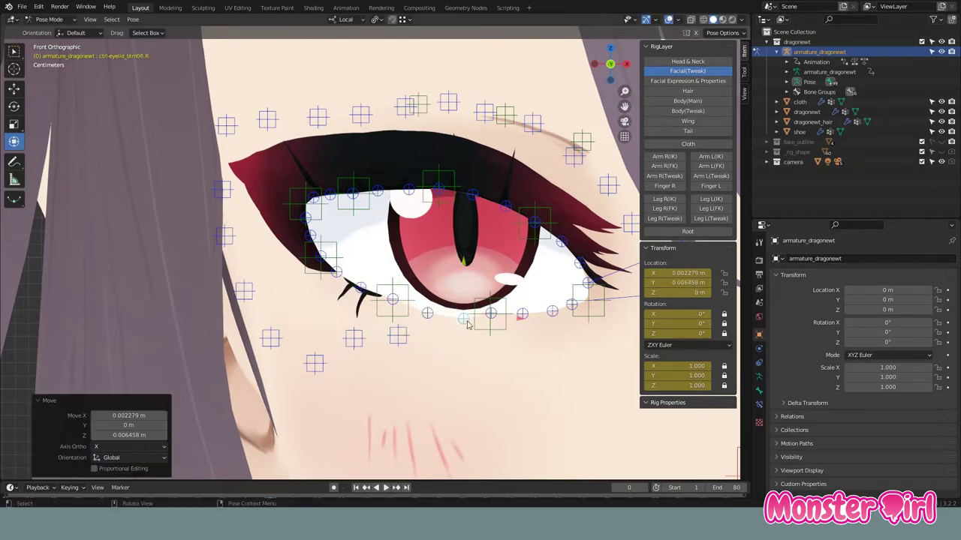
# Cancel the eyelid move and select the upper eyelid controls.
pyautogui.rightClick(528, 322)
pyautogui.keyDown('shift'); pyautogui.moveTo(556, 313); pyautogui.dragTo(496, 324, button='middle'); pyautogui.keyUp('shift')
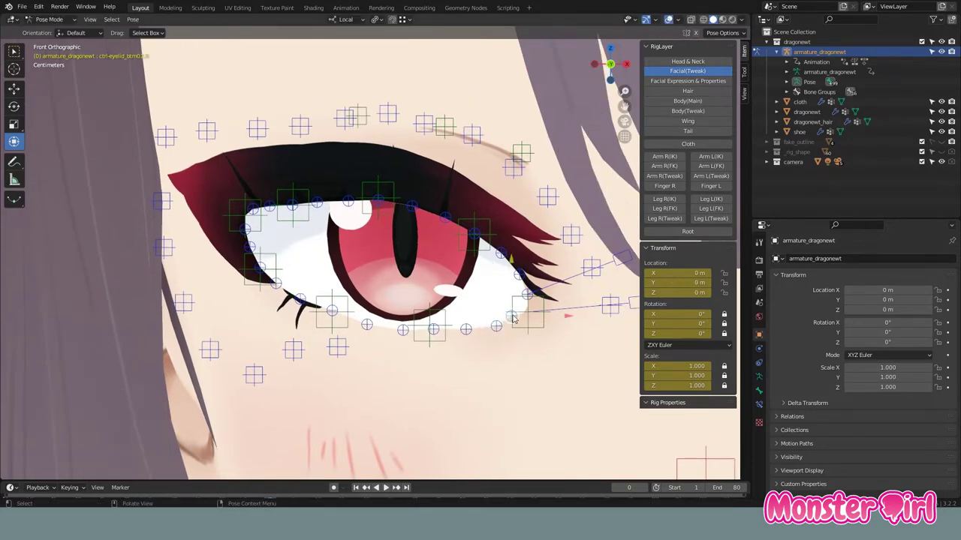
pyautogui.keyDown('shift'); pyautogui.moveTo(503, 273); pyautogui.dragTo(538, 324, button='middle'); pyautogui.keyUp('shift')
pyautogui.click(350, 252)
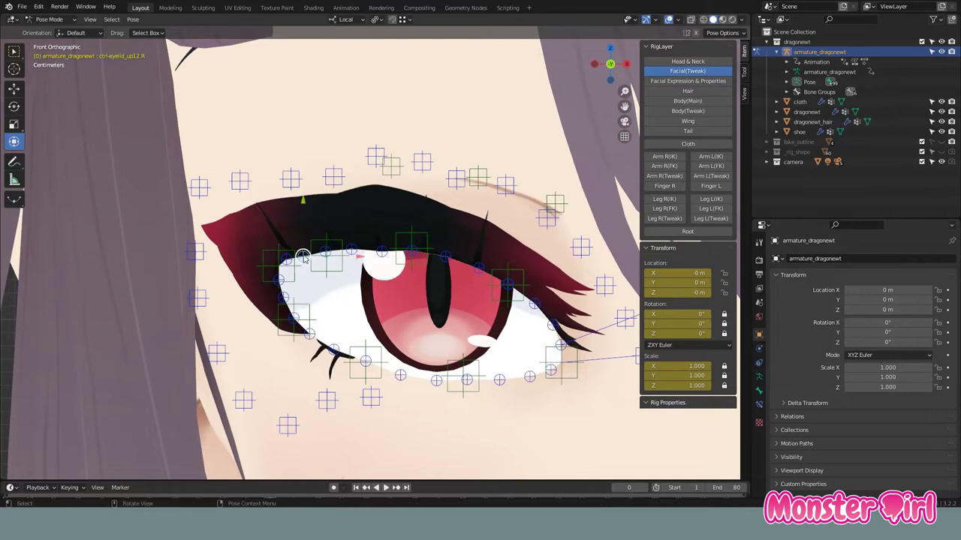
pyautogui.click(457, 182)
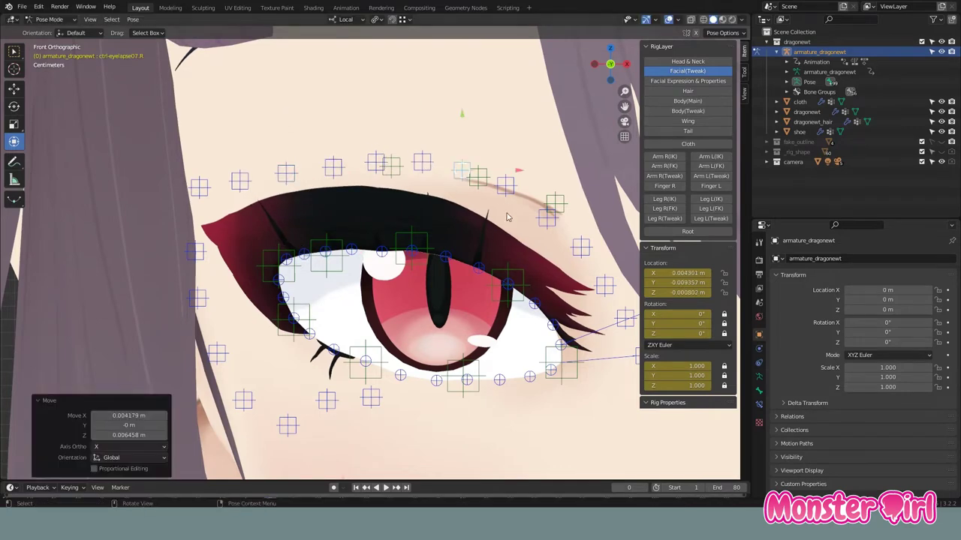
pyautogui.scroll(-5, 450, 248)
pyautogui.scroll(2, 443, 317)
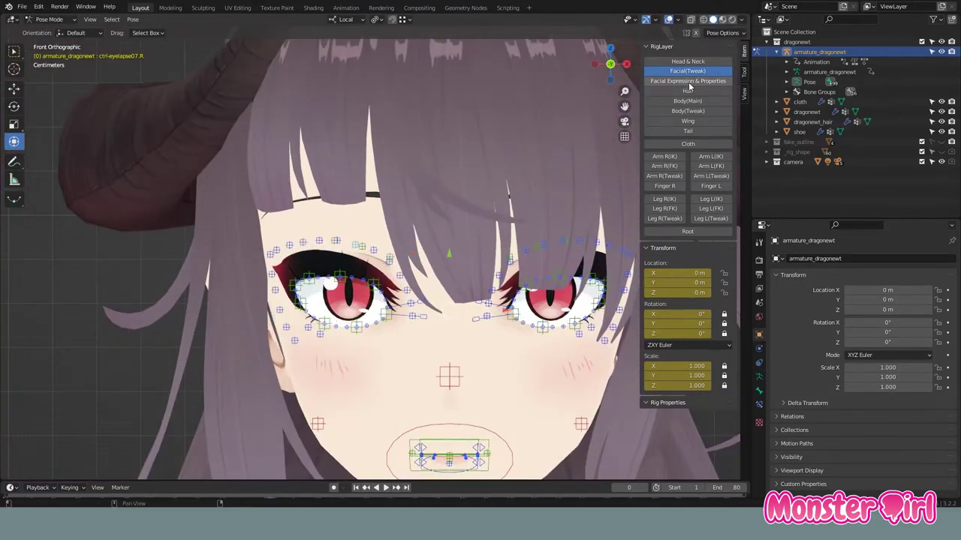
# Show the Facial Expression & Properties layer and place the Base Expression board beside the face.
pyautogui.click(688, 81)
pyautogui.scroll(-4, 450, 247)
pyautogui.keyDown('shift'); pyautogui.moveTo(472, 195); pyautogui.dragTo(315, 225, button='middle'); pyautogui.keyUp('shift')
pyautogui.click(340, 244)
pyautogui.moveTo(340, 244); pyautogui.dragTo(357, 257)
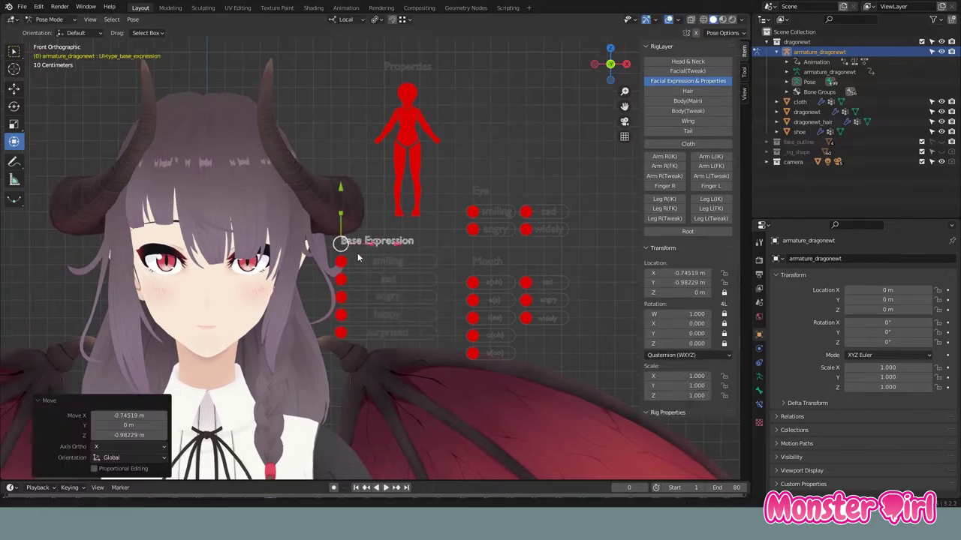
# Test the smiling, sad, angry, happy and surprised base expression sliders.
pyautogui.scroll(1, 357, 257)
pyautogui.keyDown('shift'); pyautogui.moveTo(357, 257); pyautogui.dragTo(440, 257, button='middle'); pyautogui.keyUp('shift')
pyautogui.click(441, 256)
pyautogui.press('Escape')
pyautogui.click(443, 275)
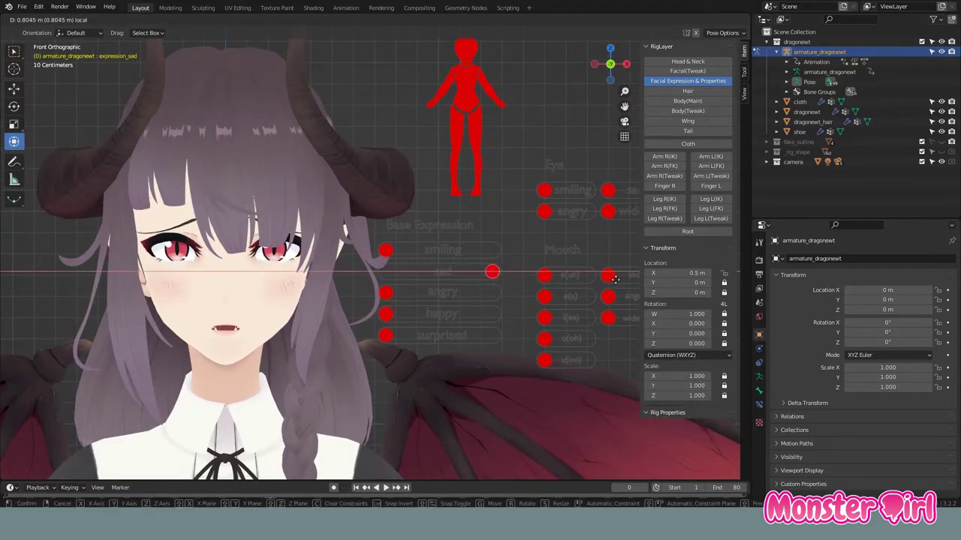
pyautogui.click(492, 292)
pyautogui.click(385, 314)
pyautogui.press('g')
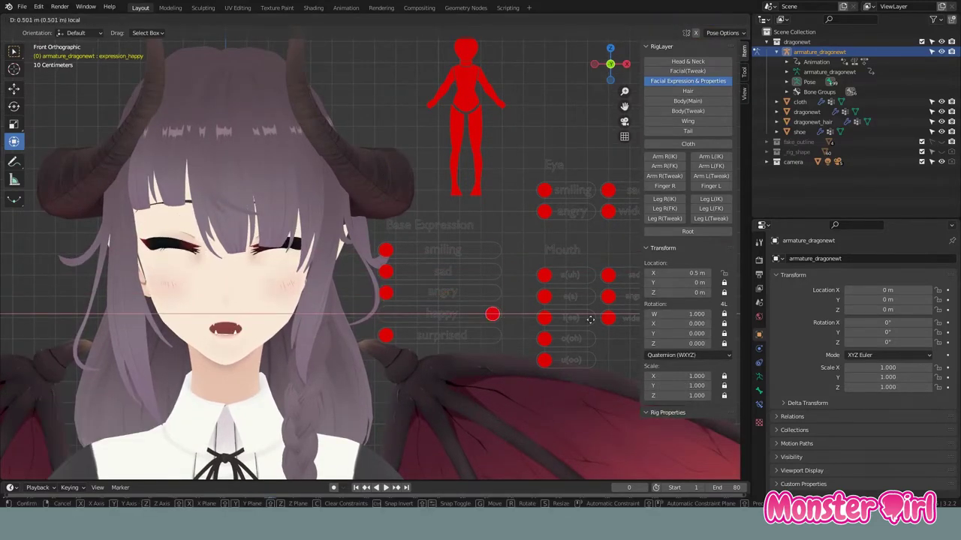
pyautogui.click(422, 330)
# Retry the smiling and sad sliders, cancelling each, and select the Eye expression group.
pyautogui.click(432, 248)
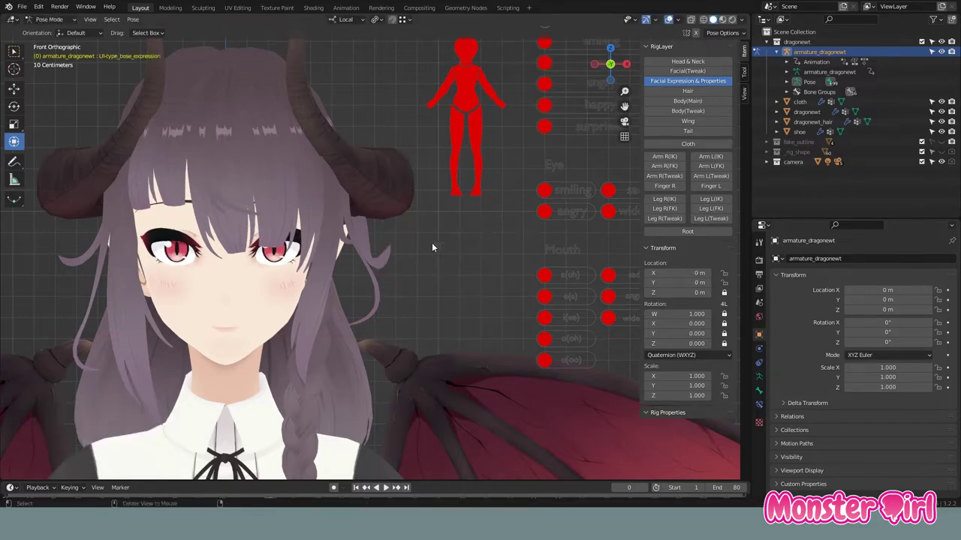
pyautogui.press('Escape')
pyautogui.click(445, 254)
pyautogui.press('g')
pyautogui.press('Escape')
pyautogui.click(389, 227)
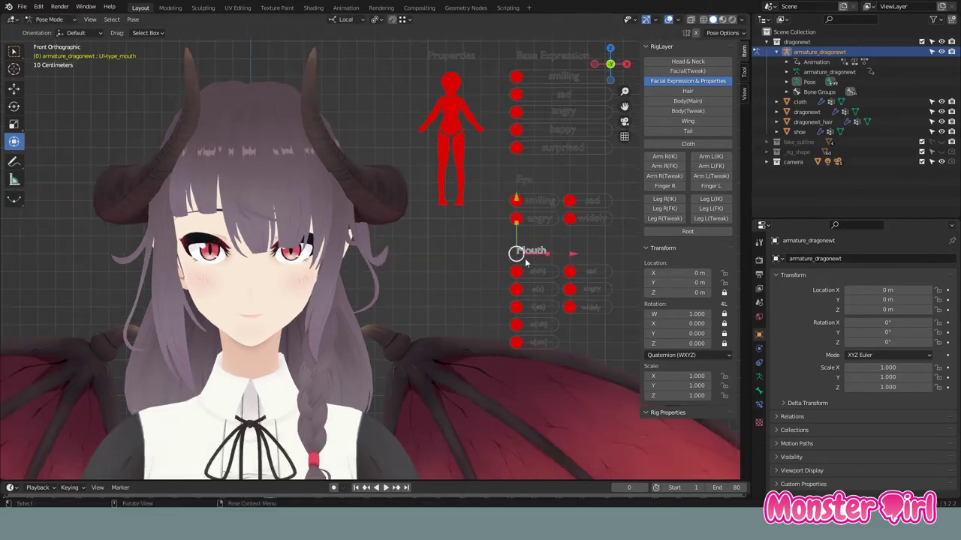
# Slide and cancel the i(ee) and o(oh) mouth shape sliders.
pyautogui.scroll(5, 525, 263)
pyautogui.click(451, 276)
pyautogui.press('g')
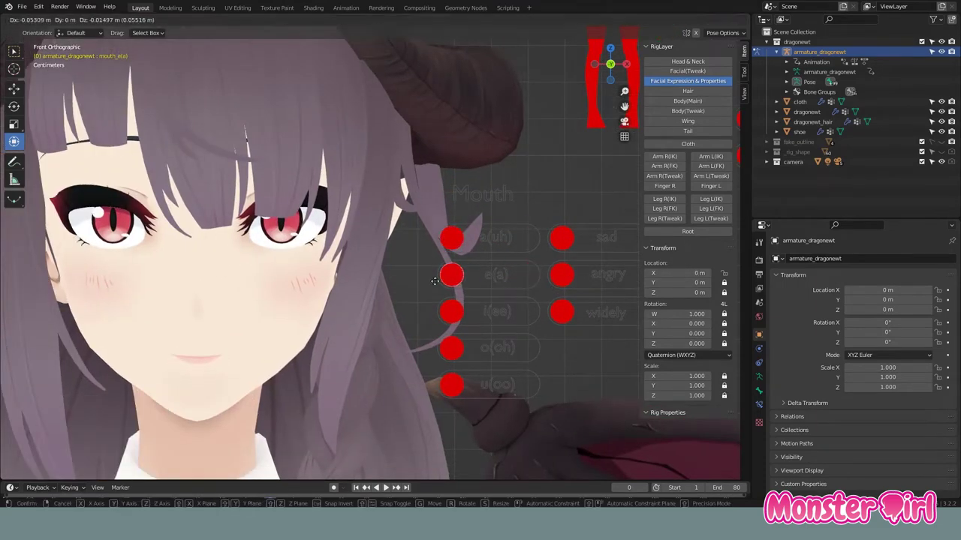
pyautogui.press('Escape')
pyautogui.click(451, 347)
pyautogui.press('g')
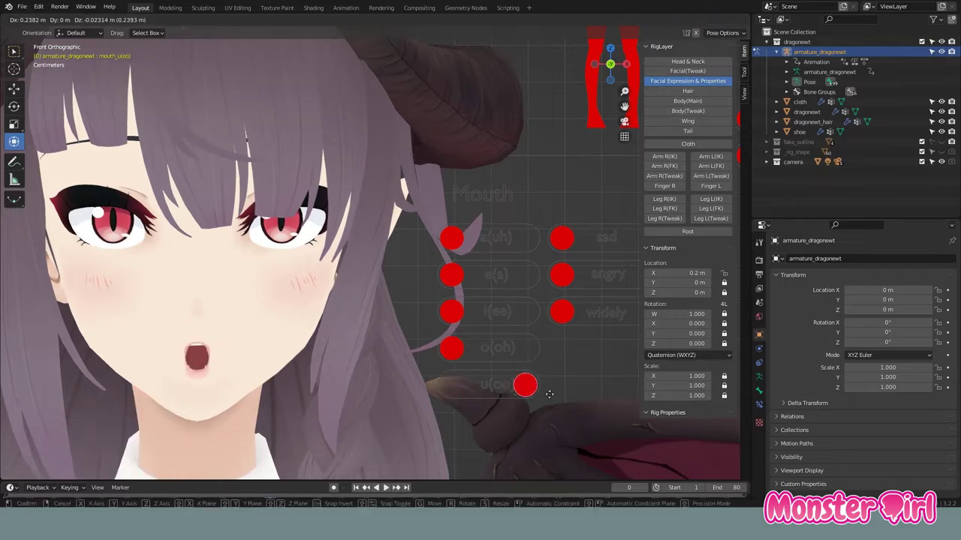
pyautogui.press('Escape')
# Try the sad and widely mouth sliders, then turn on the Hair control layer.
pyautogui.scroll(-1, 472, 308)
pyautogui.click(531, 239)
pyautogui.click(530, 302)
pyautogui.scroll(-2, 538, 293)
pyautogui.scroll(-1, 518, 296)
pyautogui.scroll(-3, 500, 301)
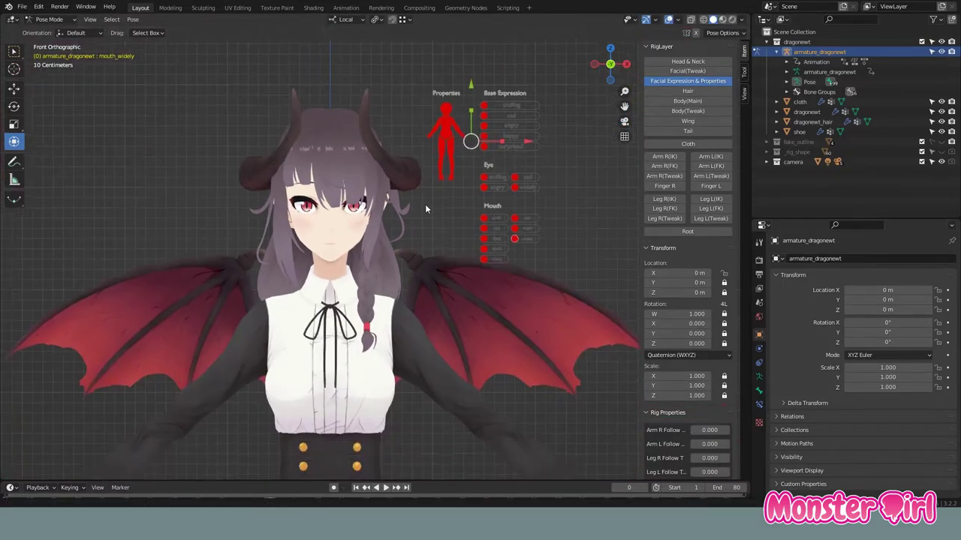
pyautogui.click(688, 91)
# Rotate the ponytail controls about 16.8° and move the ponytail tip.
pyautogui.moveTo(481, 315)
pyautogui.mouseDown(button='middle')
pyautogui.moveTo(428, 268)
pyautogui.moveTo(431, 241)
pyautogui.mouseUp(button='middle')
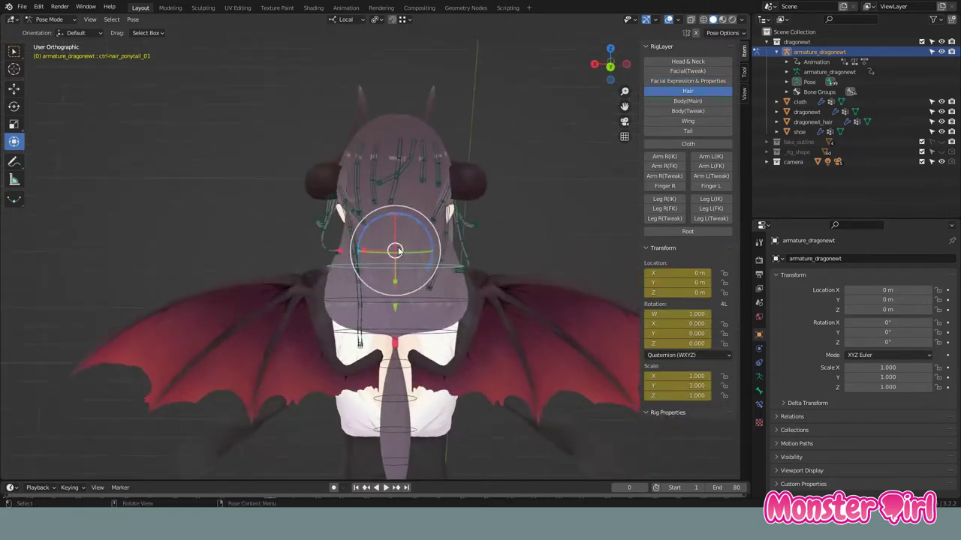
pyautogui.click(428, 231)
pyautogui.press('r')
pyautogui.click(411, 237)
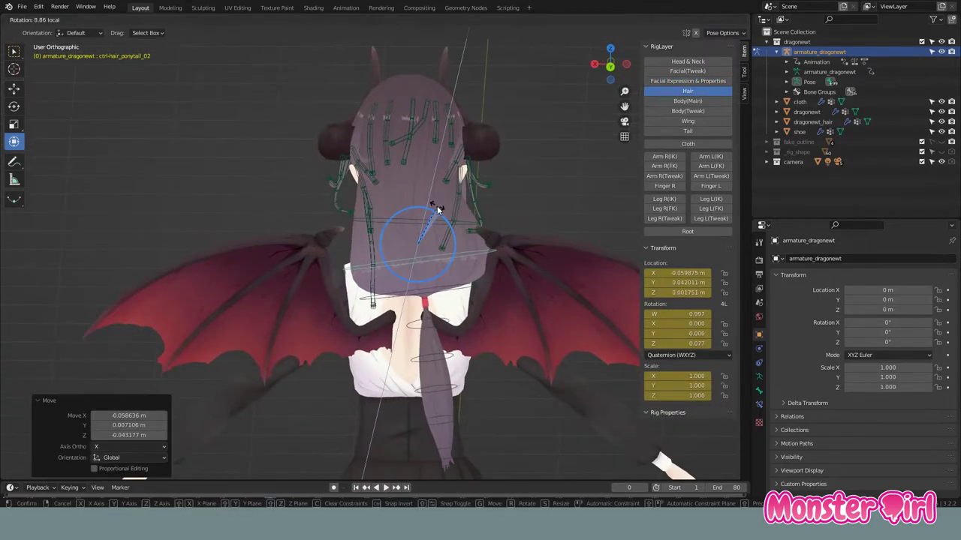
pyautogui.moveTo(412, 237); pyautogui.dragTo(443, 278, button='middle')
pyautogui.click(443, 278)
pyautogui.moveTo(461, 314); pyautogui.dragTo(455, 316)
pyautogui.moveTo(454, 316); pyautogui.dragTo(452, 318, button='middle')
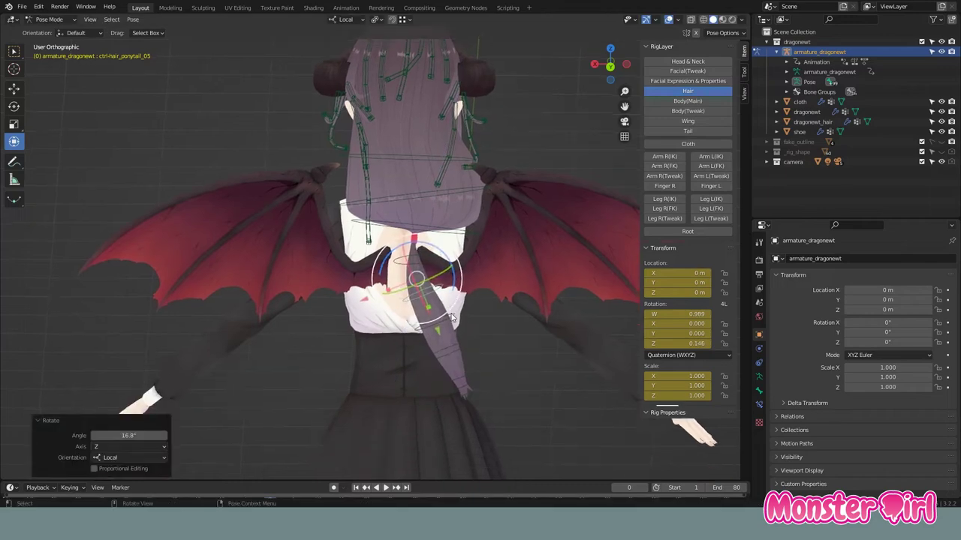
pyautogui.moveTo(479, 371); pyautogui.dragTo(450, 341, button='middle')
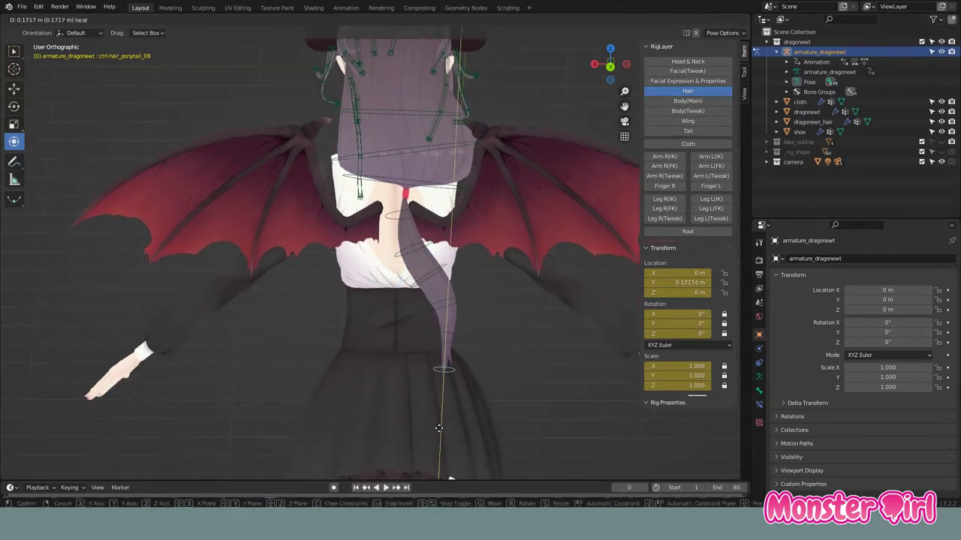
pyautogui.press('g')
pyautogui.click(450, 306)
# Select the top braid controls and a side hair strand control.
pyautogui.moveTo(451, 306)
pyautogui.mouseDown(button='middle')
pyautogui.moveTo(403, 302)
pyautogui.moveTo(396, 268)
pyautogui.mouseUp(button='middle')
pyautogui.click(403, 303)
pyautogui.click(407, 317)
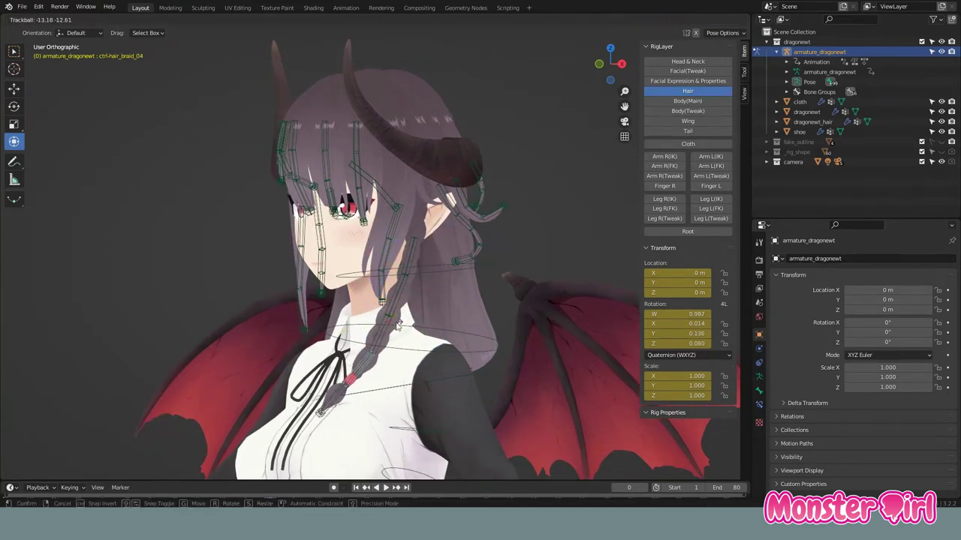
pyautogui.moveTo(319, 426); pyautogui.dragTo(417, 299, button='middle')
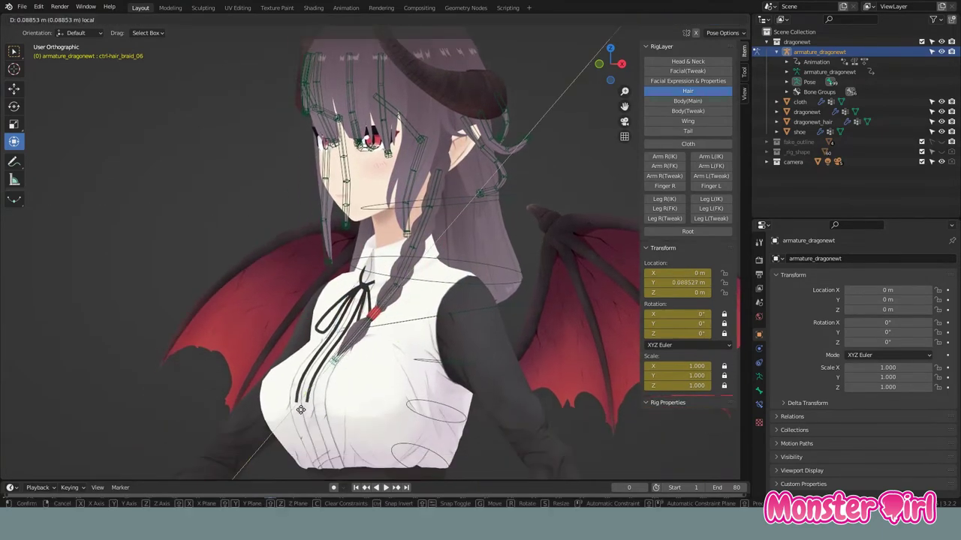
pyautogui.click(304, 259)
pyautogui.moveTo(315, 270); pyautogui.dragTo(332, 286)
# Rotate the front bang controls over the forehead.
pyautogui.click(293, 215)
pyautogui.moveTo(293, 214); pyautogui.dragTo(370, 230, button='middle')
pyautogui.click(370, 230)
pyautogui.keyDown('shift'); pyautogui.click(413, 272); pyautogui.keyUp('shift')
pyautogui.click(362, 277)
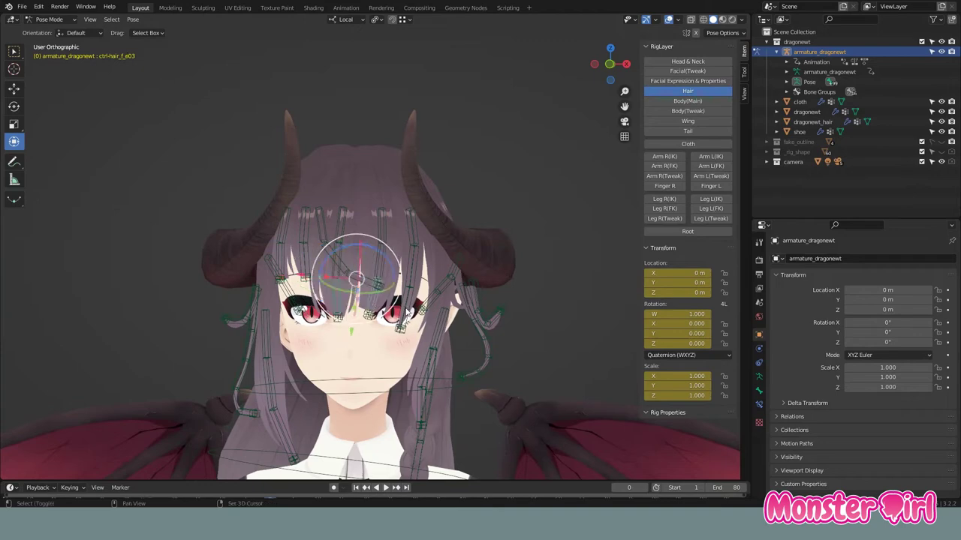
pyautogui.keyDown('shift'); pyautogui.click(395, 340); pyautogui.keyUp('shift')
pyautogui.press('r')
pyautogui.click(353, 360)
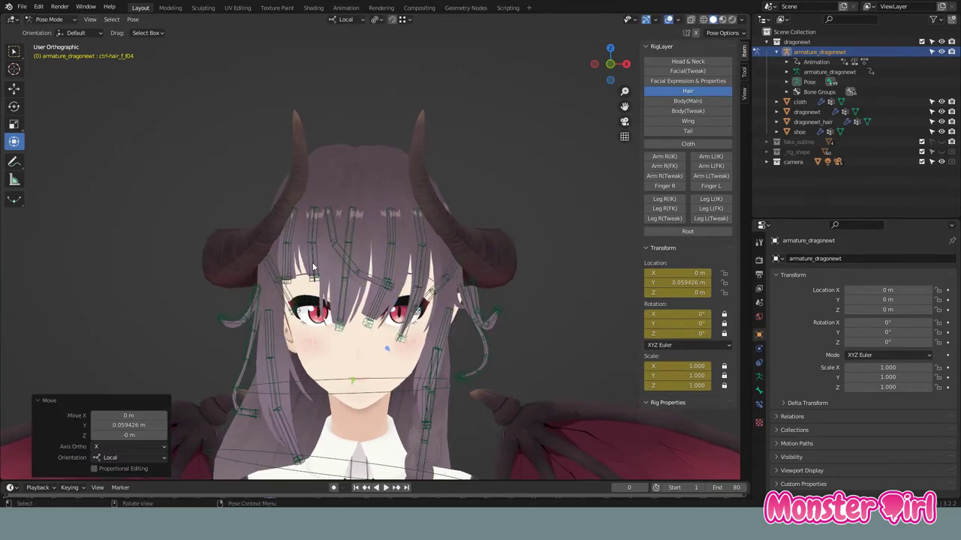
pyautogui.click(315, 266)
# View the upper body from the front, enable the Body(Main) layer and move the chest control.
pyautogui.press('KP_1')
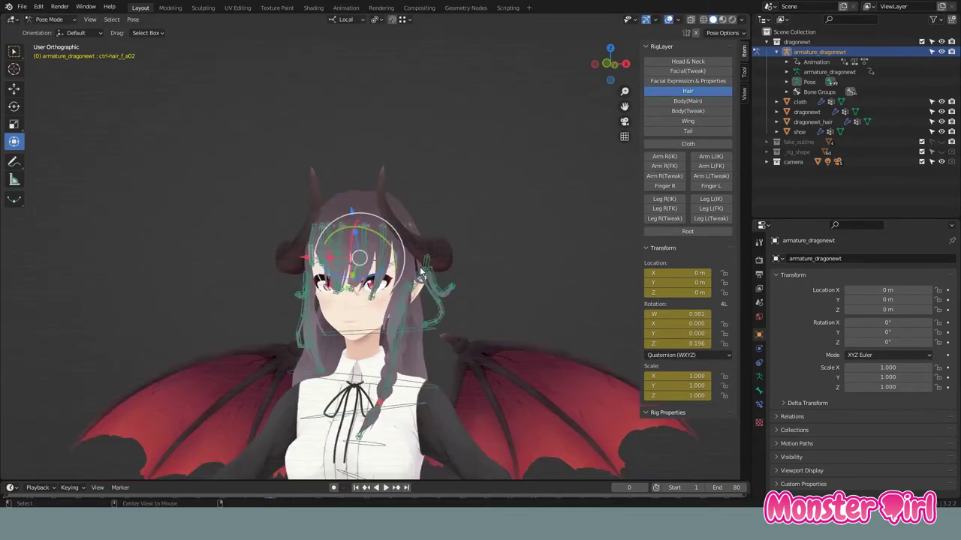
pyautogui.click(687, 101)
pyautogui.keyDown('shift'); pyautogui.moveTo(450, 225); pyautogui.dragTo(451, 112, button='middle'); pyautogui.keyUp('shift')
pyautogui.click(385, 450)
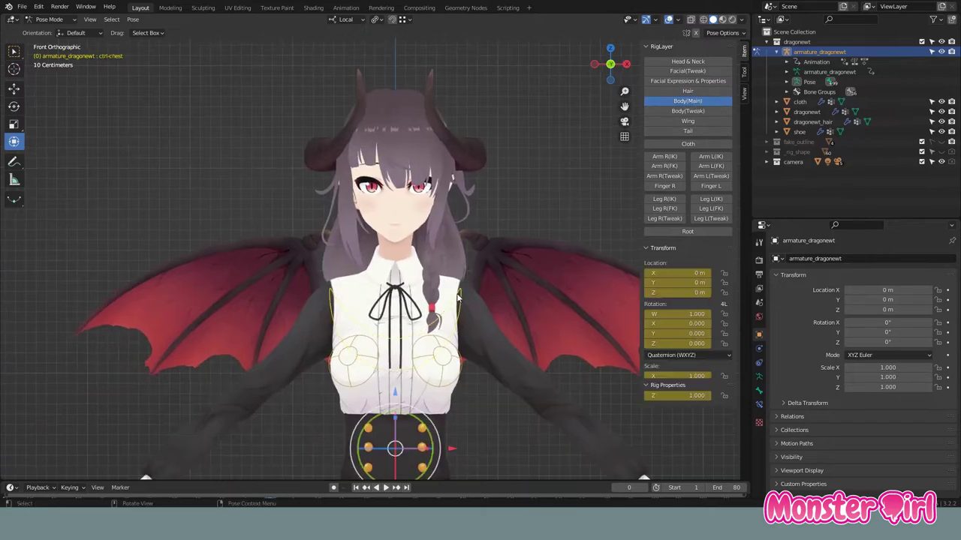
# Move the torso control and rotate the hips.
pyautogui.moveTo(398, 451); pyautogui.dragTo(430, 415)
pyautogui.moveTo(398, 450); pyautogui.dragTo(421, 420)
pyautogui.moveTo(420, 420); pyautogui.dragTo(675, 406, button='middle')
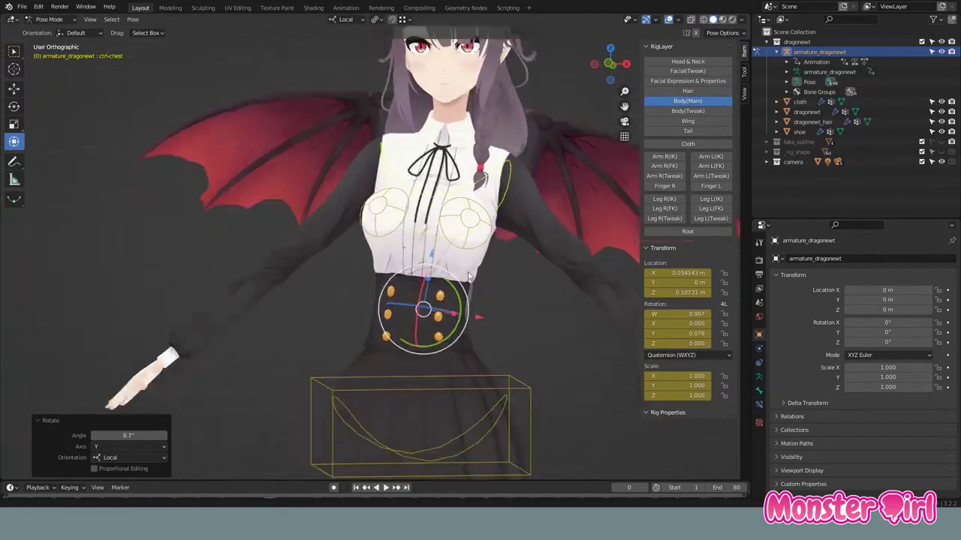
pyautogui.keyDown('shift'); pyautogui.moveTo(420, 386); pyautogui.dragTo(471, 395, button='middle'); pyautogui.keyUp('shift')
pyautogui.click(453, 289)
pyautogui.press('r')
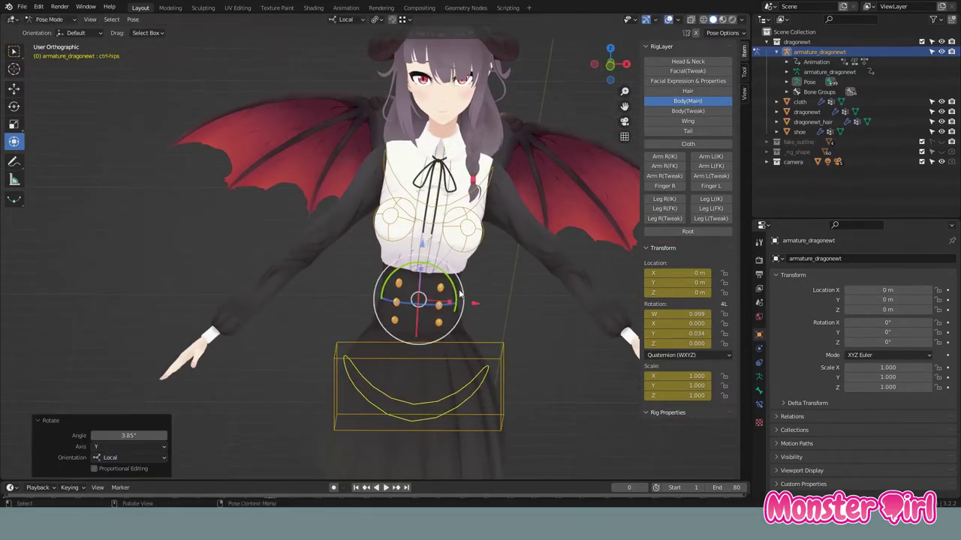
pyautogui.click(456, 288)
# Test the right and left breast controls, restoring their rest position.
pyautogui.click(384, 270)
pyautogui.press('g')
pyautogui.click(466, 281)
pyautogui.hotkey('alt', 'g')
pyautogui.click(466, 280)
pyautogui.keyDown('alt'); pyautogui.middleClick(477, 277); pyautogui.keyUp('alt')
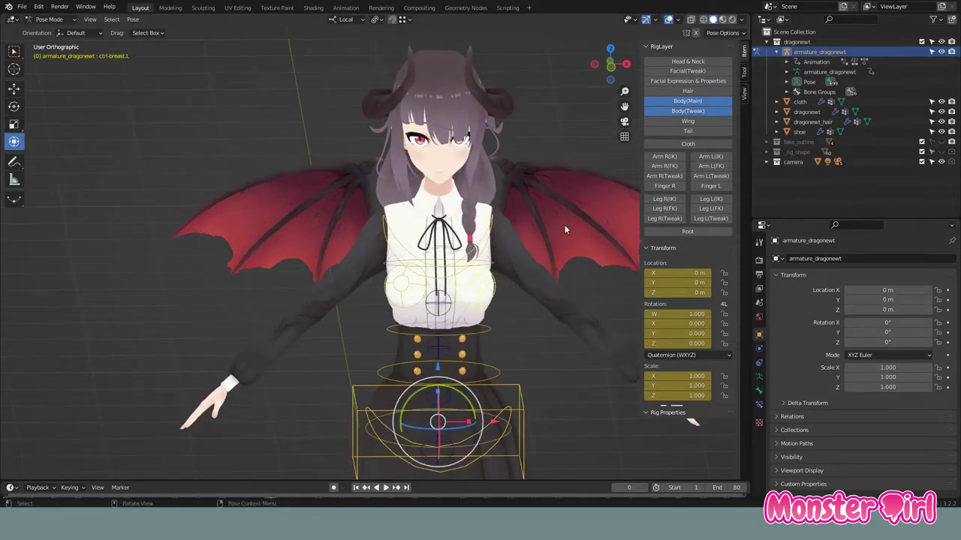
pyautogui.moveTo(518, 218); pyautogui.dragTo(507, 242, button='middle')
# Twist the waist with the spine controls, rotating the lowest about 14.2°, then show the Cloth layer.
pyautogui.click(508, 367)
pyautogui.moveTo(498, 353); pyautogui.dragTo(518, 334)
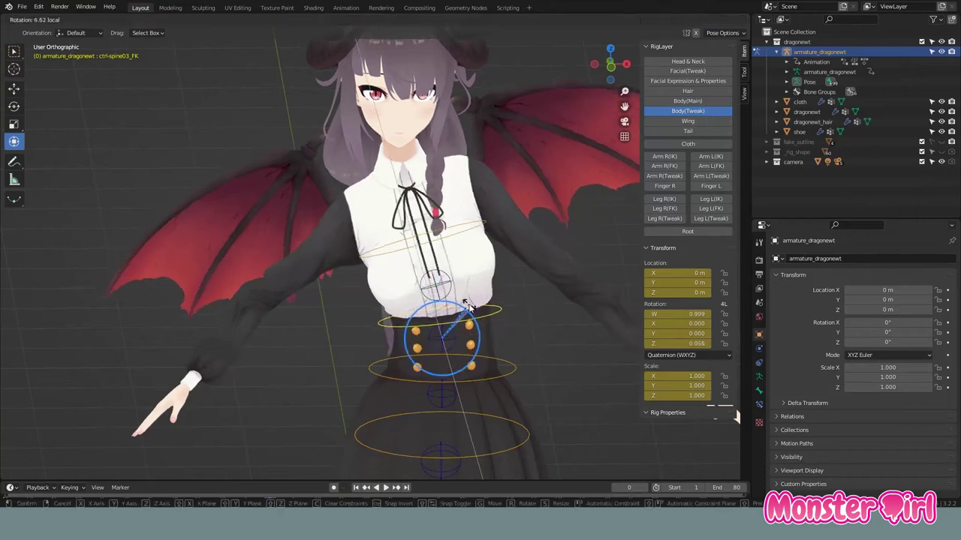
pyautogui.moveTo(518, 334); pyautogui.dragTo(503, 355, button='middle')
pyautogui.click(459, 289)
pyautogui.press('r')
pyautogui.click(481, 315)
pyautogui.moveTo(480, 315); pyautogui.dragTo(451, 255, button='middle')
pyautogui.press('r')
pyautogui.click(439, 240)
pyautogui.click(688, 143)
pyautogui.click(450, 253)
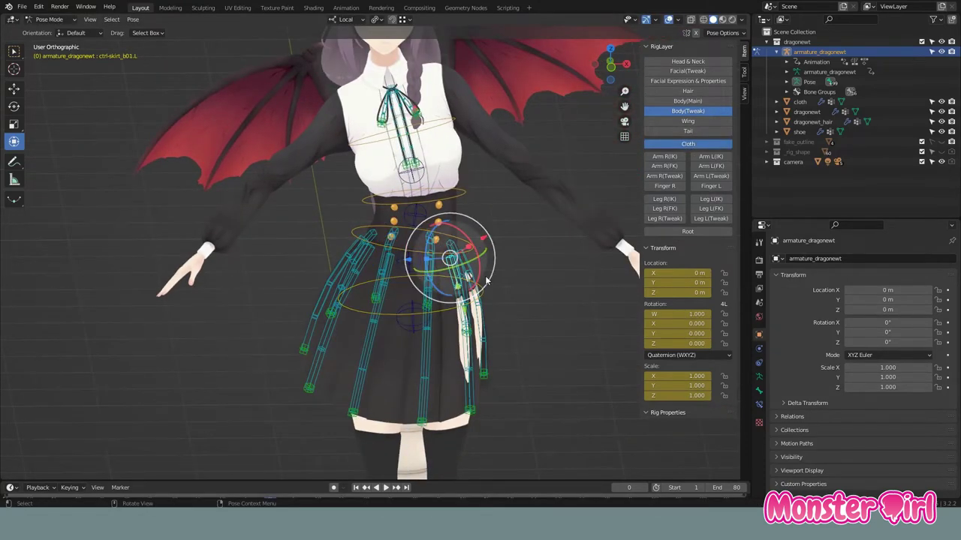
# Swing the skirt with its control bones and hide the body tweak controls.
pyautogui.click(480, 299)
pyautogui.click(450, 240)
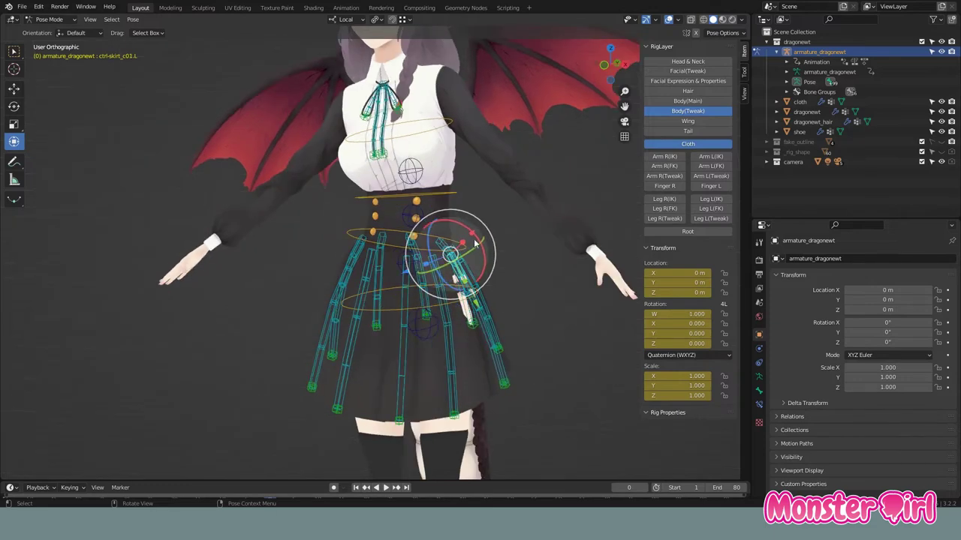
pyautogui.scroll(-3, 495, 237)
pyautogui.click(687, 111)
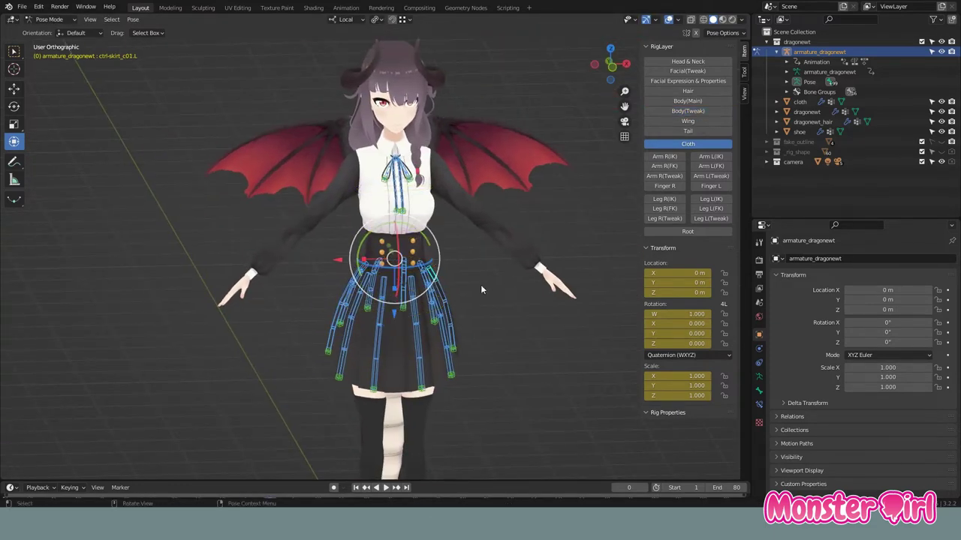
pyautogui.scroll(5, 420, 240)
# Rotate the tie ribbon controls, then undo the tie rope move.
pyautogui.click(417, 289)
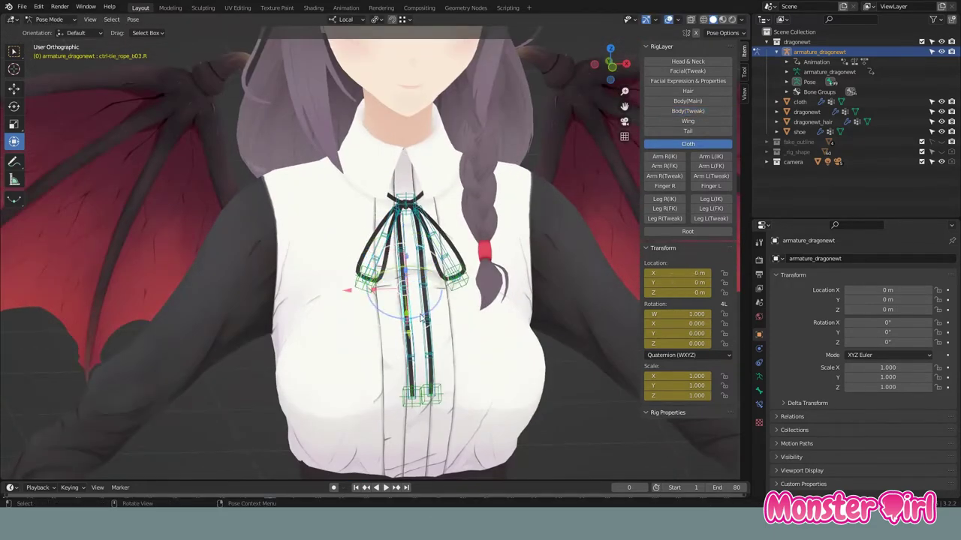
pyautogui.click(424, 308)
pyautogui.press('r')
pyautogui.press('r')
pyautogui.click(430, 322)
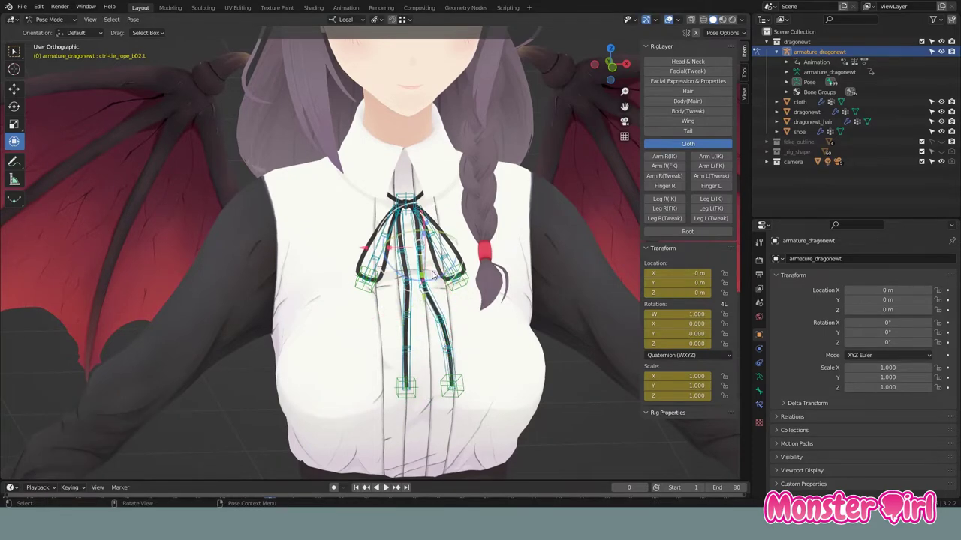
pyautogui.click(368, 248)
pyautogui.press('g')
pyautogui.click(400, 264)
pyautogui.hotkey('ctrl', 'z')
pyautogui.hotkey('ctrl', 'z')
pyautogui.hotkey('ctrl', 'z')
pyautogui.hotkey('ctrl', 'z')
# Show the Wing layer and rotate a wing control bone.
pyautogui.scroll(-4, 420, 270)
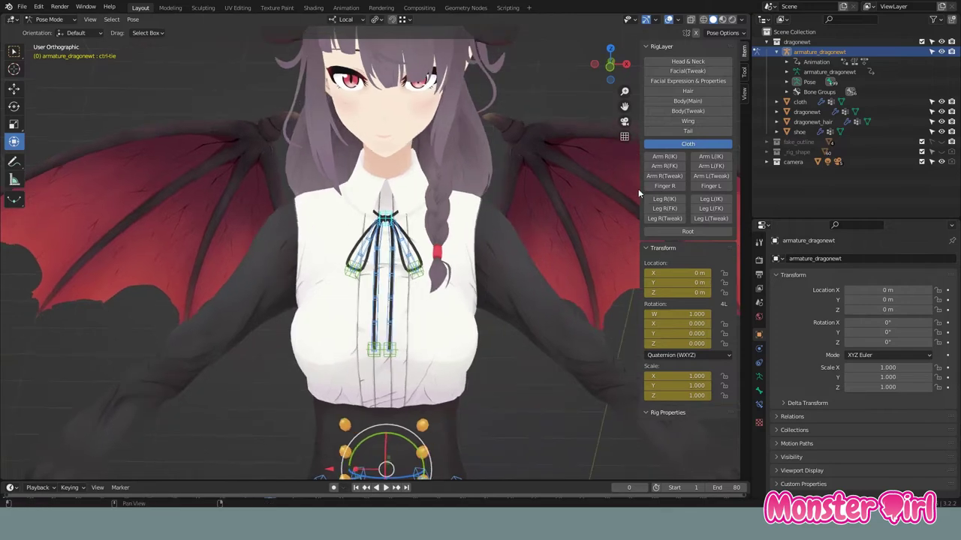
pyautogui.click(688, 121)
pyautogui.click(500, 250)
pyautogui.click(488, 277)
# From behind the character, rotate the main left wing control to swing the wing.
pyautogui.press('r')
pyautogui.press('r')
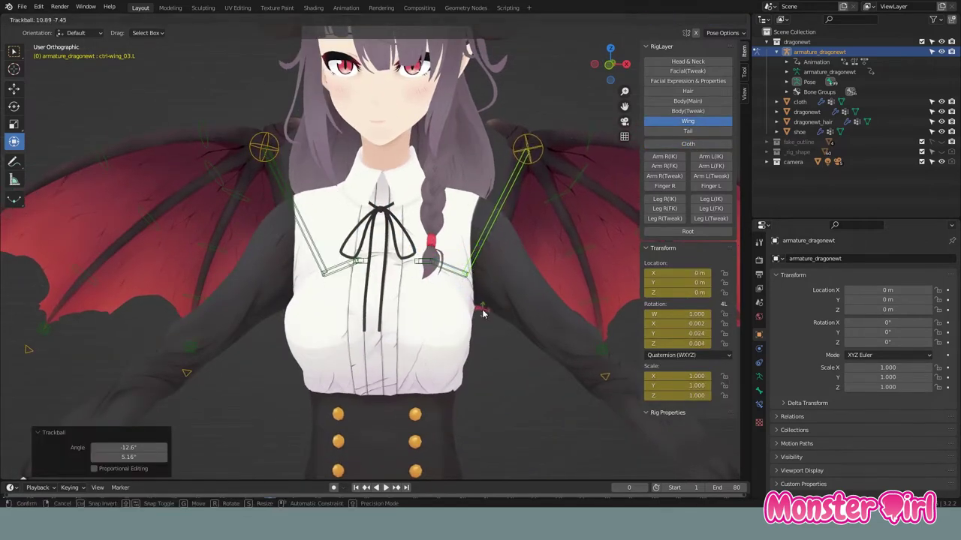
pyautogui.moveTo(501, 276); pyautogui.dragTo(475, 179, button='middle')
pyautogui.click(475, 179)
pyautogui.moveTo(412, 211); pyautogui.dragTo(251, 200, button='middle')
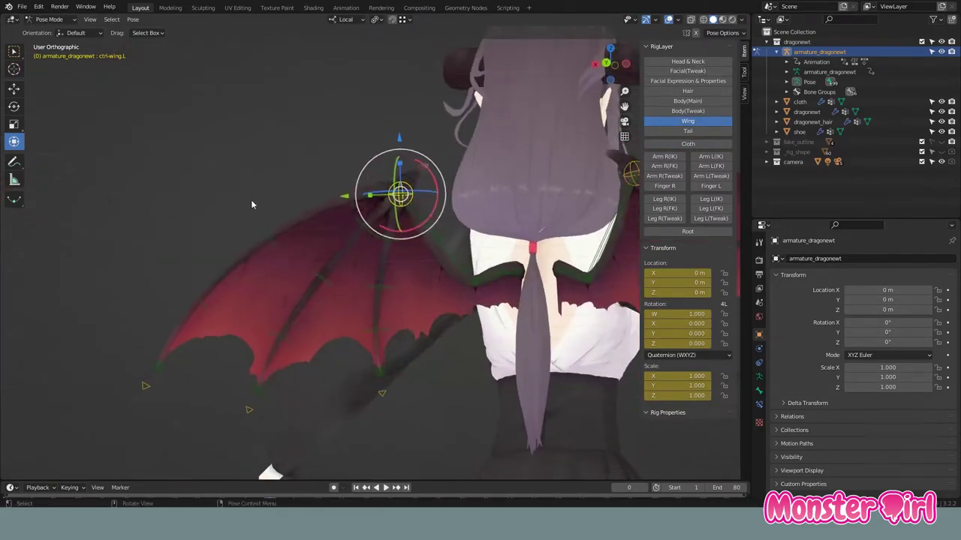
pyautogui.moveTo(429, 221); pyautogui.dragTo(433, 193)
pyautogui.click(434, 193)
# Move the two wing index-finger controls to stretch the membrane.
pyautogui.click(405, 235)
pyautogui.press('g')
pyautogui.click(403, 238)
pyautogui.click(391, 240)
pyautogui.press('g')
pyautogui.moveTo(400, 278); pyautogui.dragTo(418, 260)
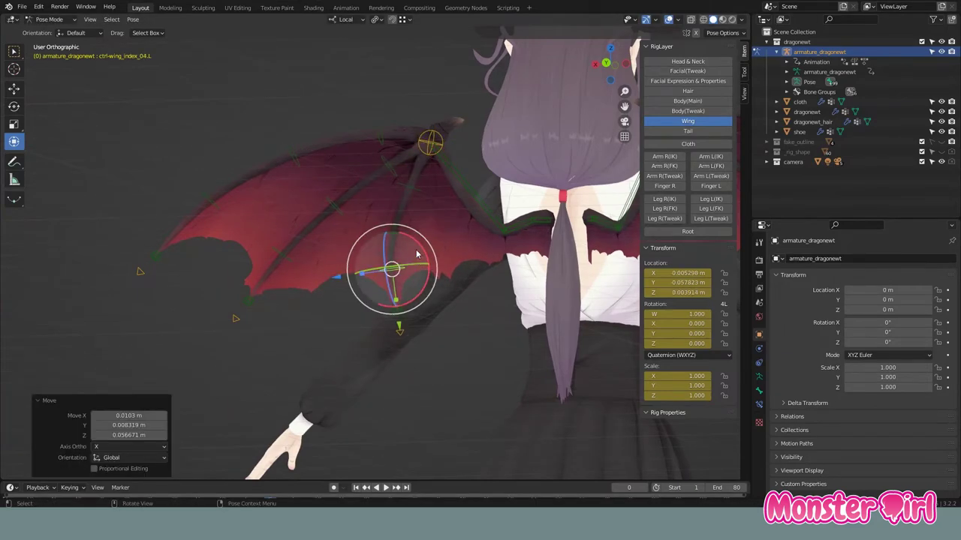
# Rotate the wing pinky tip 30 degrees, then freely rotate the wing pinky master control.
pyautogui.click(316, 249)
pyautogui.click(401, 173)
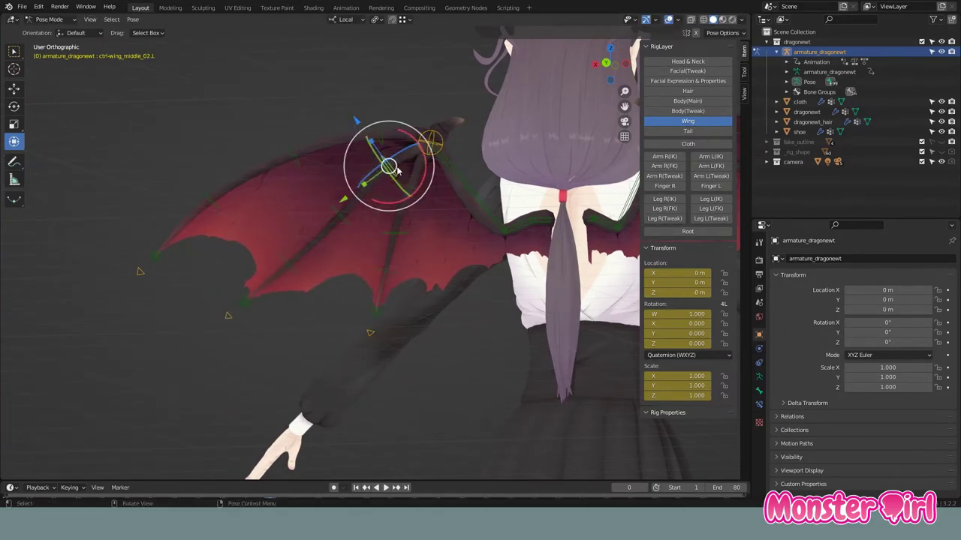
pyautogui.click(215, 215)
pyautogui.keyDown('ctrl'); pyautogui.moveTo(225, 174); pyautogui.dragTo(267, 214); pyautogui.keyUp('ctrl')
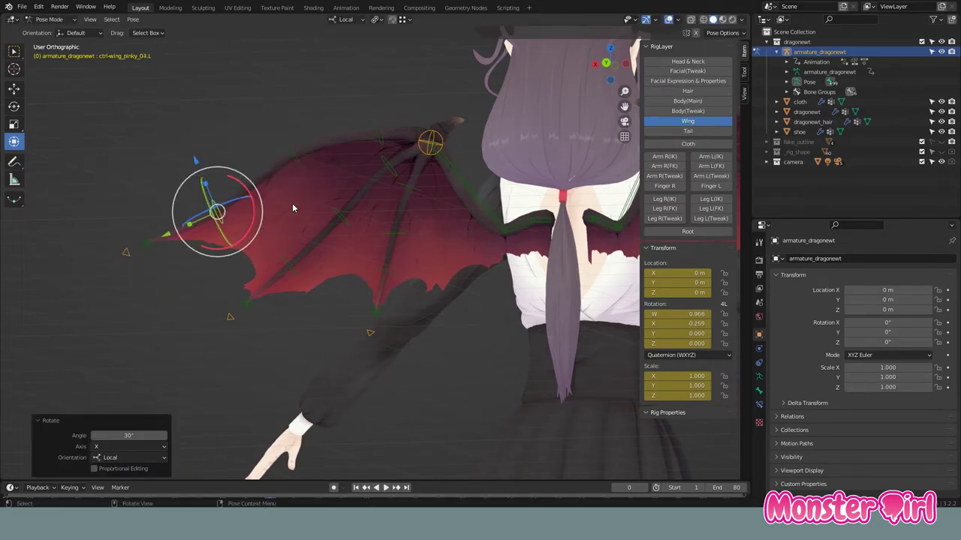
pyautogui.click(430, 143)
pyautogui.moveTo(432, 140); pyautogui.dragTo(452, 113)
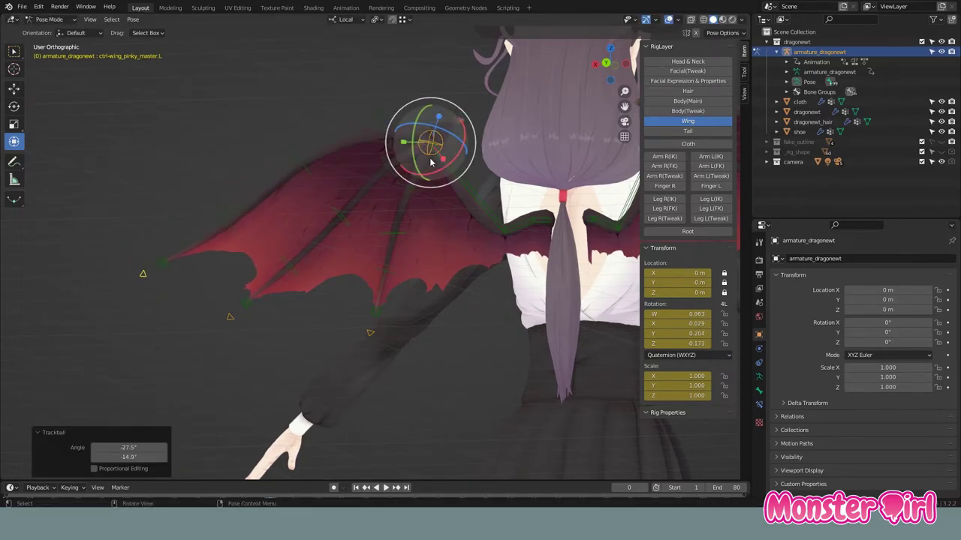
pyautogui.click(465, 134)
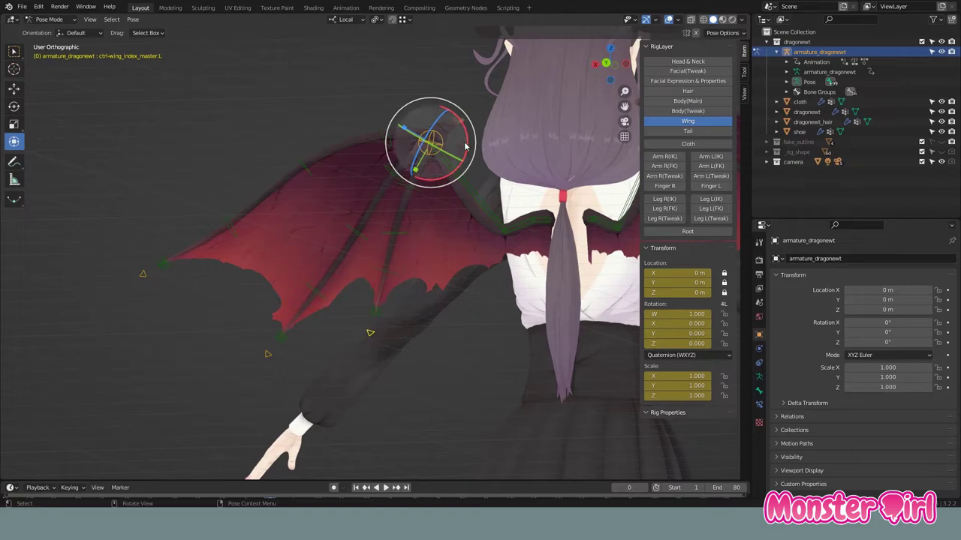
# Return to the front view, hiding the wing controls and showing the tail controls.
pyautogui.moveTo(465, 150)
pyautogui.mouseDown(button='middle')
pyautogui.moveTo(432, 240)
pyautogui.moveTo(480, 225)
pyautogui.mouseUp(button='middle')
pyautogui.click(687, 121)
pyautogui.click(688, 130)
# Swing the whole tail from the tail master control, then rotate a middle tail segment.
pyautogui.keyDown('alt'); pyautogui.moveTo(542, 188); pyautogui.dragTo(420, 312, button='middle'); pyautogui.keyUp('alt')
pyautogui.click(429, 426)
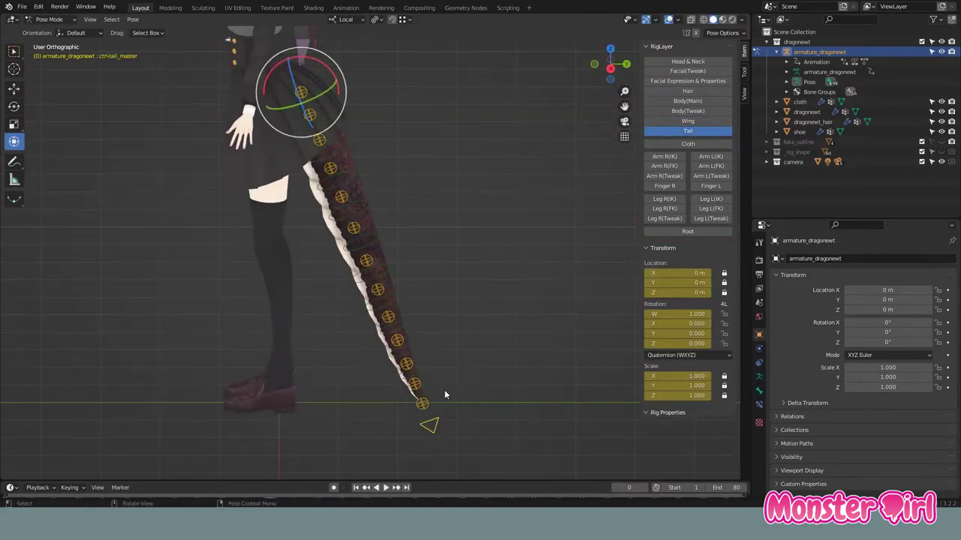
pyautogui.moveTo(341, 107); pyautogui.dragTo(331, 114)
pyautogui.moveTo(330, 114); pyautogui.dragTo(420, 181, button='middle')
pyautogui.moveTo(429, 181); pyautogui.dragTo(420, 177)
pyautogui.moveTo(420, 177); pyautogui.dragTo(457, 187, button='middle')
pyautogui.click(456, 181)
pyautogui.moveTo(488, 184); pyautogui.dragTo(493, 193)
# Curl the tail downward with its lower control and kink it with a tweak control.
pyautogui.moveTo(525, 319); pyautogui.dragTo(450, 247, button='middle')
pyautogui.moveTo(450, 248); pyautogui.dragTo(487, 330)
pyautogui.moveTo(488, 330); pyautogui.dragTo(408, 275, button='middle')
pyautogui.click(373, 200)
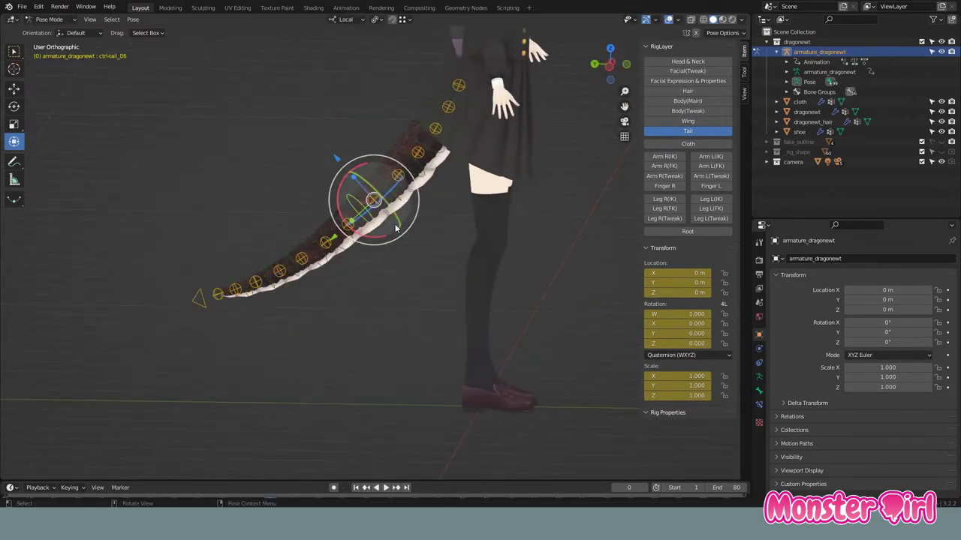
pyautogui.moveTo(395, 228); pyautogui.dragTo(340, 299)
pyautogui.moveTo(284, 282); pyautogui.dragTo(272, 318)
# Try moving the tail tweak controls, then cancel and undo so the tail hangs straight.
pyautogui.moveTo(272, 318)
pyautogui.mouseDown(button='middle')
pyautogui.moveTo(481, 314)
pyautogui.moveTo(435, 274)
pyautogui.moveTo(505, 389)
pyautogui.mouseUp(button='middle')
pyautogui.click(504, 389)
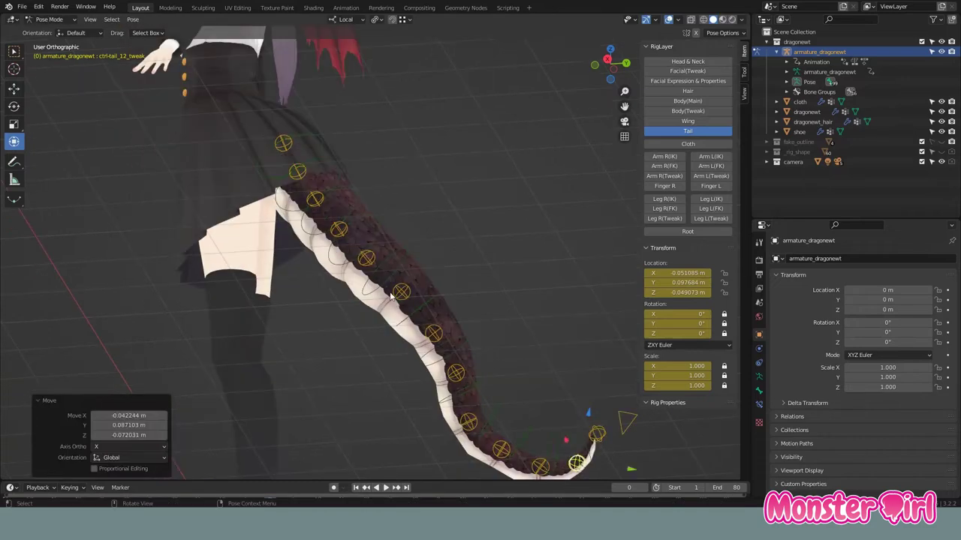
pyautogui.click(318, 213)
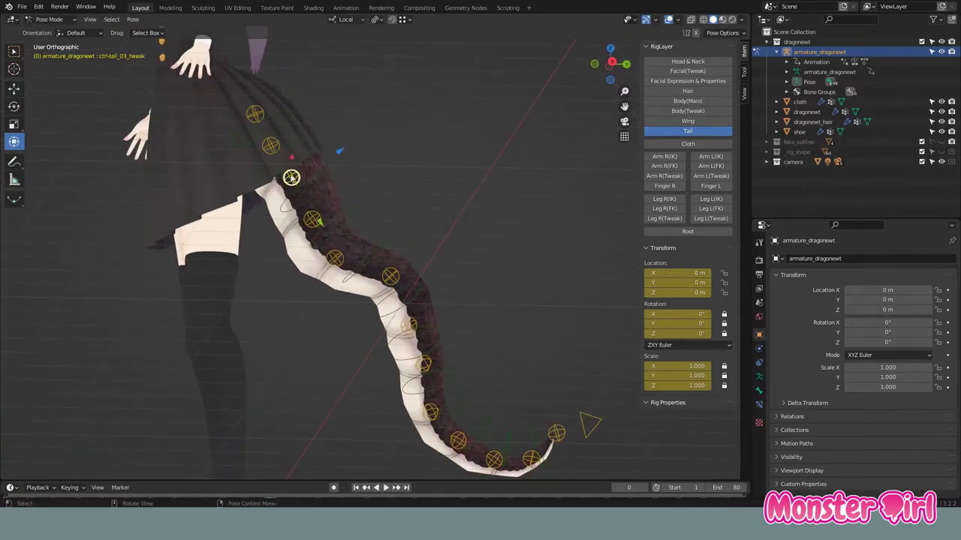
pyautogui.click(425, 364)
pyautogui.press('g')
pyautogui.press('Escape')
pyautogui.scroll(-5, 432, 364)
pyautogui.moveTo(369, 315)
pyautogui.mouseDown(button='middle')
pyautogui.moveTo(460, 308)
pyautogui.moveTo(633, 175)
pyautogui.mouseUp(button='middle')
pyautogui.hotkey('ctrl', 'z')
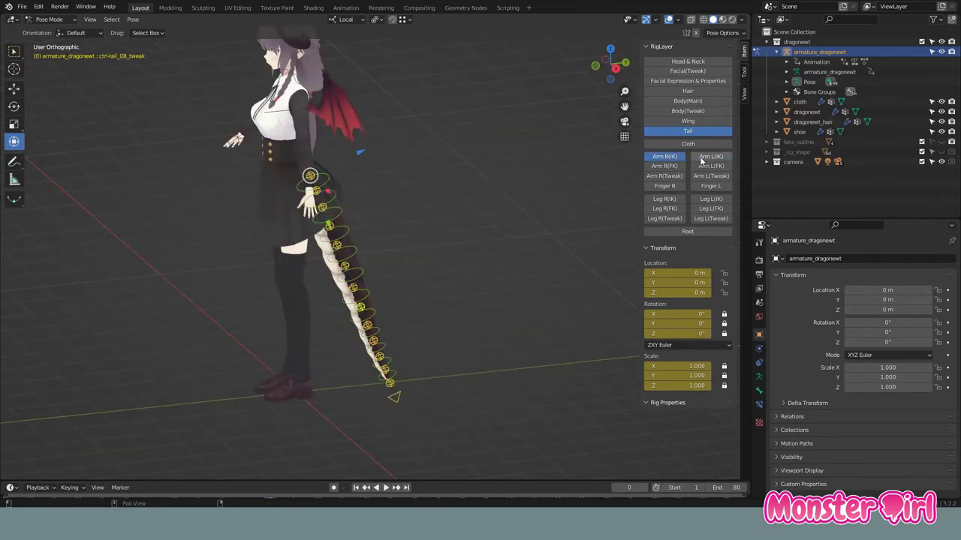
# Show the left arm IK controls, then move the left hand IK and rotate the left shoulder.
pyautogui.click(702, 160)
pyautogui.moveTo(430, 153); pyautogui.dragTo(491, 285, button='middle')
pyautogui.click(472, 286)
pyautogui.press('g')
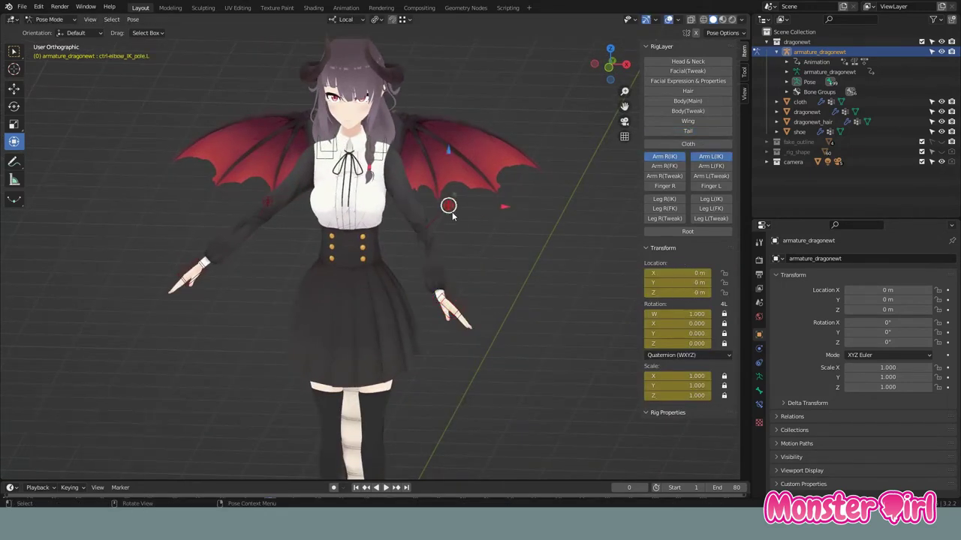
pyautogui.moveTo(451, 215); pyautogui.dragTo(467, 266, button='middle')
pyautogui.click(382, 187)
pyautogui.click(385, 193)
pyautogui.moveTo(387, 244); pyautogui.dragTo(307, 300, button='middle')
# Move the right hand IK control down and outward.
pyautogui.click(307, 300)
pyautogui.moveTo(308, 300); pyautogui.dragTo(363, 304)
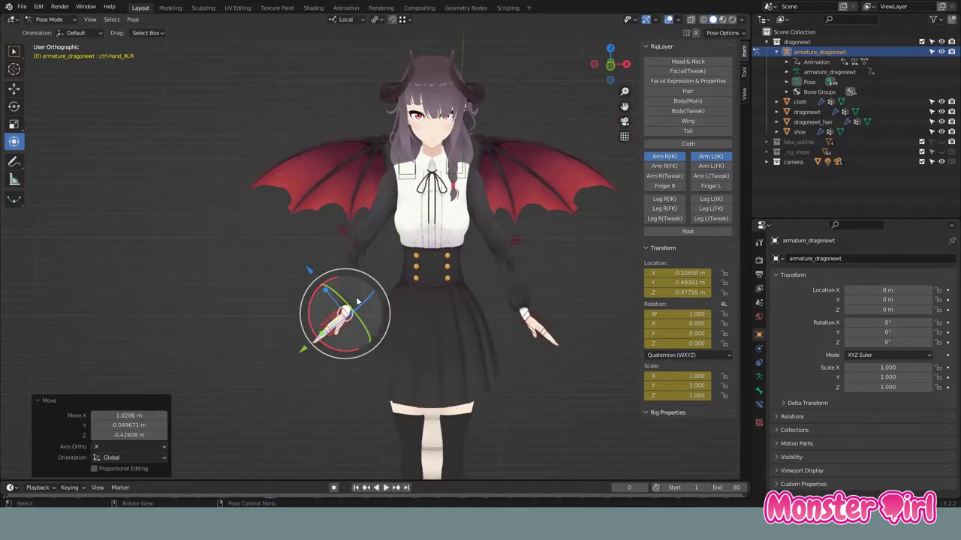
pyautogui.click(323, 341)
# Scale up and rotate the left hand IK control.
pyautogui.click(518, 330)
pyautogui.press('s')
pyautogui.click(538, 322)
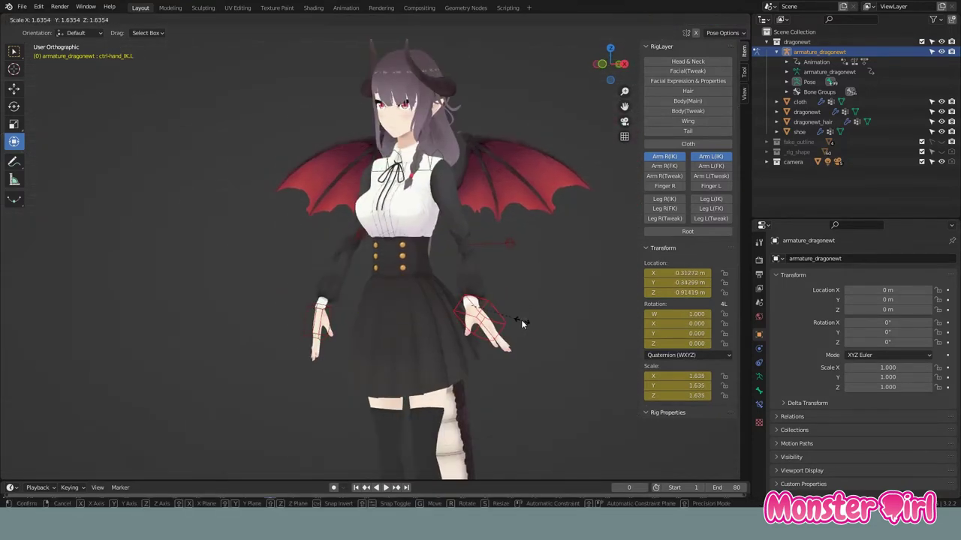
pyautogui.press('r')
pyautogui.click(538, 322)
pyautogui.moveTo(537, 323); pyautogui.dragTo(365, 233, button='middle')
pyautogui.moveTo(437, 241); pyautogui.dragTo(447, 254, button='middle')
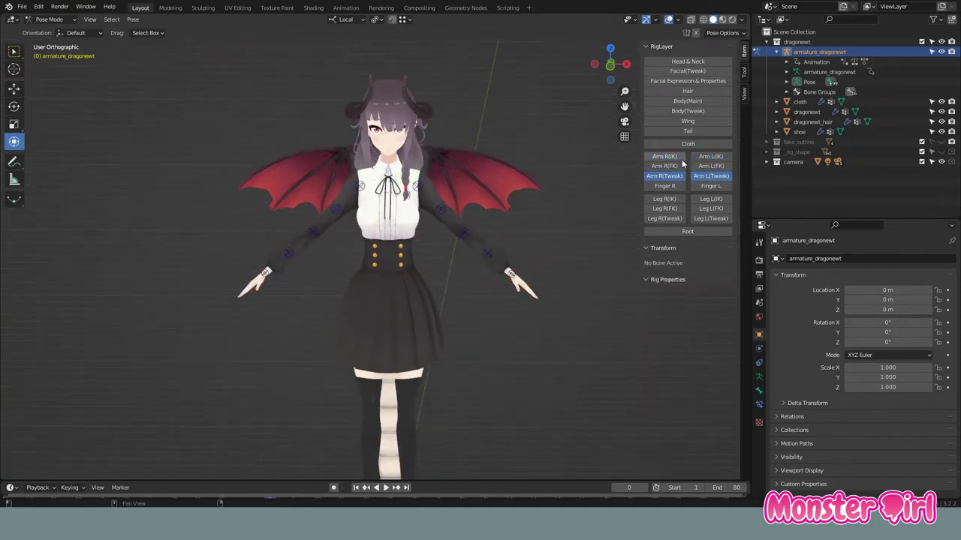
# Test the forearm and hand tweak controls on both arms, then undo the last change.
pyautogui.scroll(3, 469, 245)
pyautogui.click(504, 264)
pyautogui.press('g')
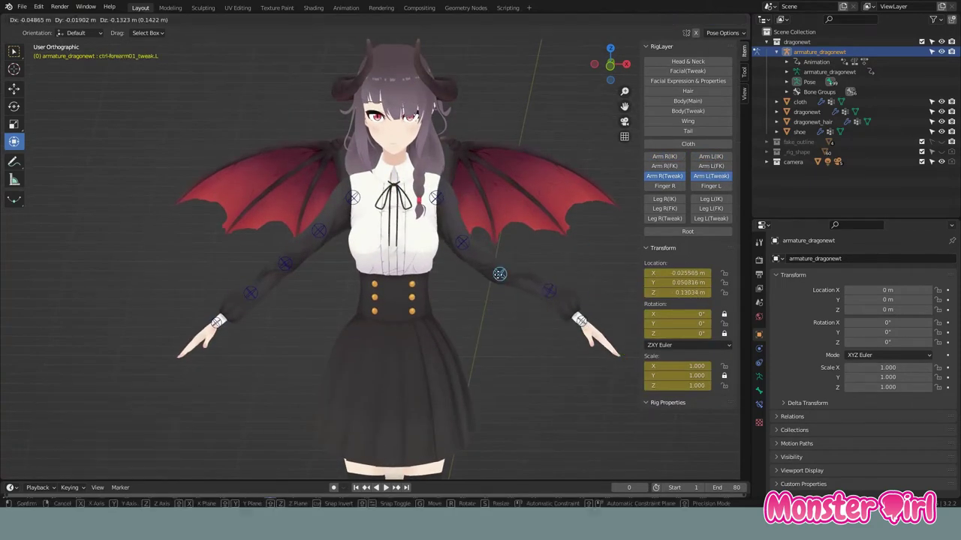
pyautogui.rightClick(499, 272)
pyautogui.click(309, 225)
pyautogui.click(255, 297)
pyautogui.click(218, 321)
pyautogui.moveTo(225, 300); pyautogui.dragTo(210, 330)
pyautogui.scroll(-2, 447, 248)
pyautogui.hotkey('ctrl', 'z')
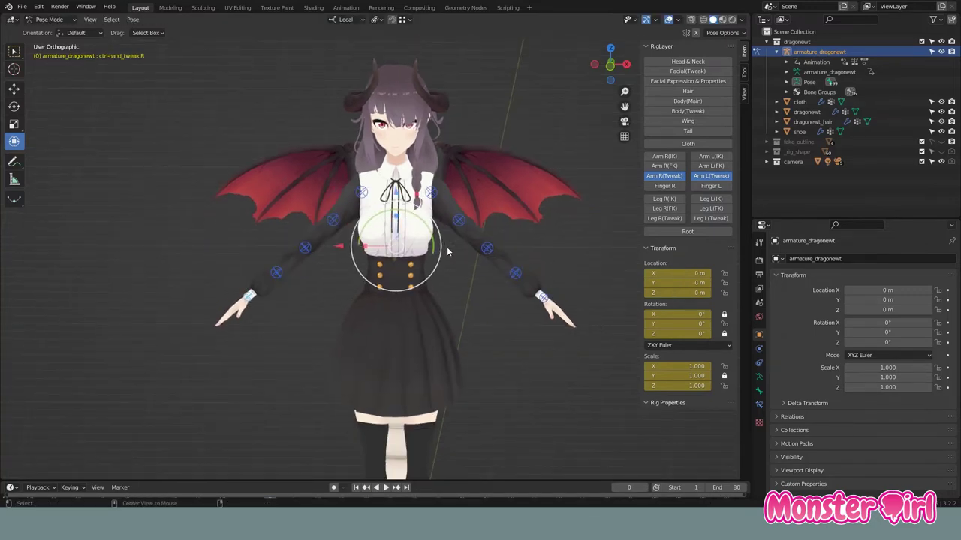
# Show the right and left finger control layers and zoom in on the left hand.
pyautogui.click(670, 188)
pyautogui.scroll(3, 421, 225)
pyautogui.click(418, 240)
pyautogui.scroll(4, 418, 240)
pyautogui.moveTo(375, 300)
pyautogui.mouseDown(button='middle')
pyautogui.moveTo(406, 300)
pyautogui.moveTo(432, 247)
pyautogui.mouseUp(button='middle')
# Rotate the left palm control, the palm bone near the little finger, and the thumb.
pyautogui.click(436, 244)
pyautogui.press('r')
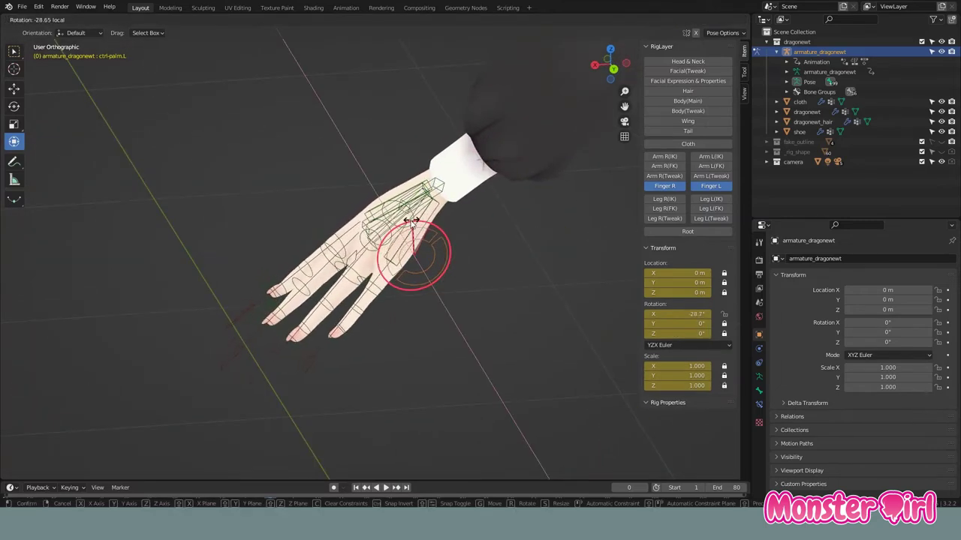
pyautogui.click(432, 223)
pyautogui.moveTo(445, 243); pyautogui.dragTo(469, 150, button='middle')
pyautogui.click(472, 143)
pyautogui.press('r')
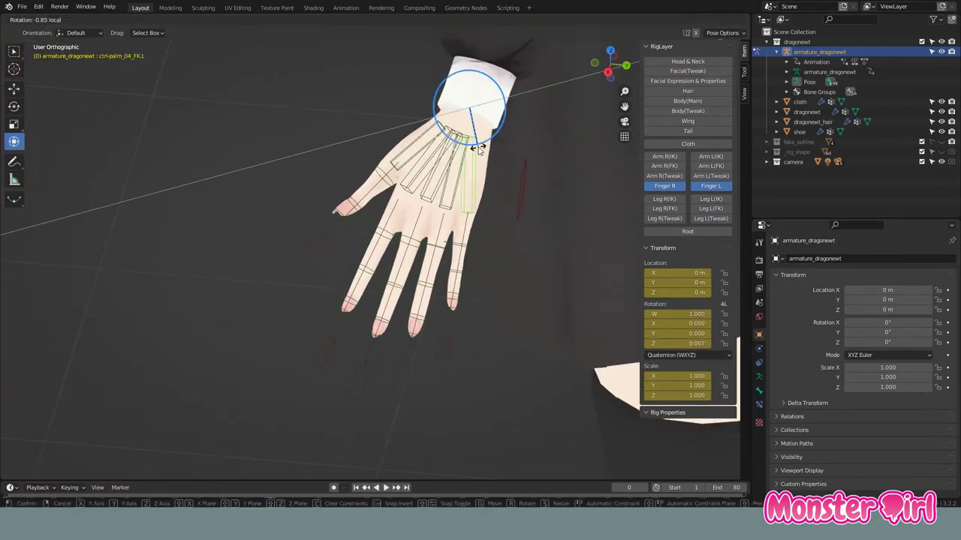
pyautogui.moveTo(484, 146); pyautogui.dragTo(435, 190)
pyautogui.click(481, 146)
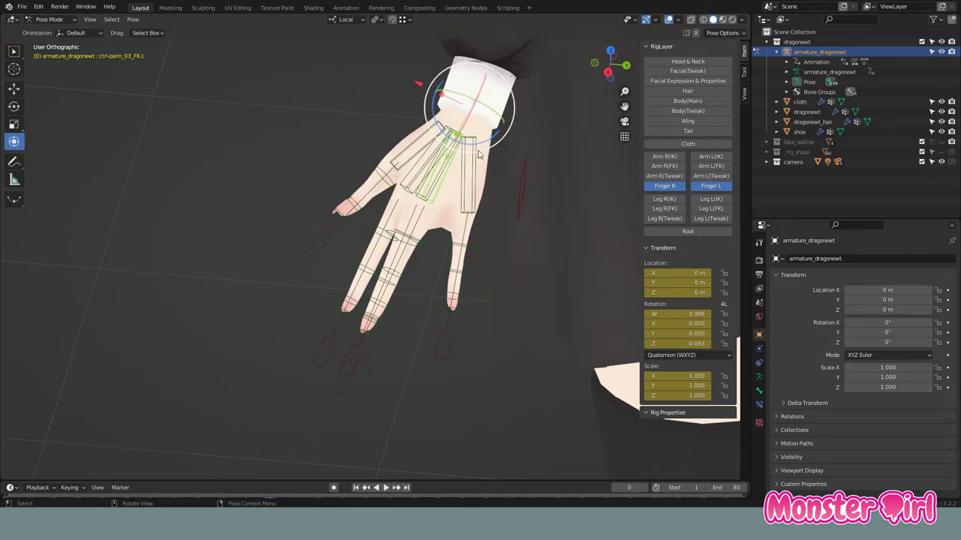
pyautogui.moveTo(465, 150)
pyautogui.mouseDown(button='middle')
pyautogui.moveTo(424, 154)
pyautogui.moveTo(327, 297)
pyautogui.mouseUp(button='middle')
pyautogui.click(423, 150)
pyautogui.click(384, 132)
# Scale the left pinky master along local Y and rotate it about local X to curl the fingers.
pyautogui.moveTo(420, 361); pyautogui.dragTo(455, 274, button='middle')
pyautogui.click(460, 223)
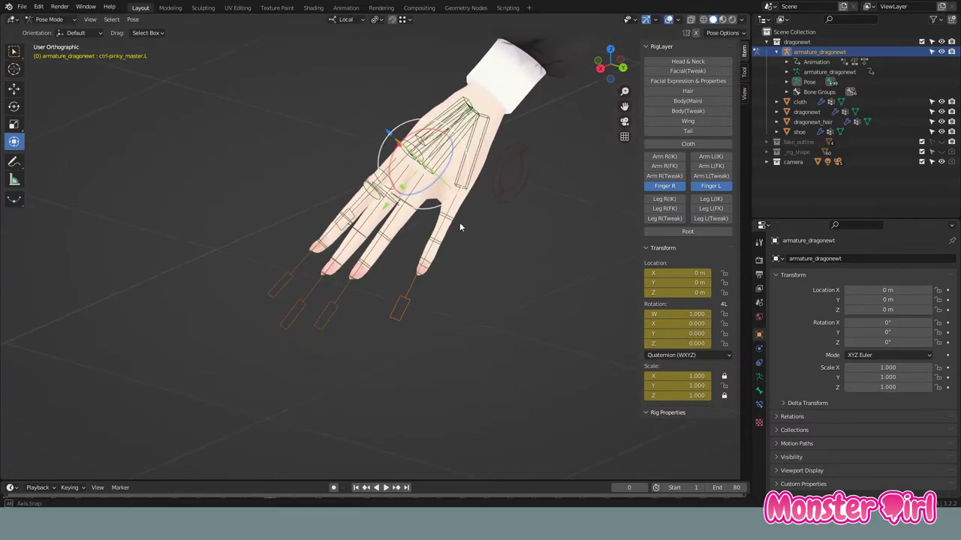
pyautogui.press('s')
pyautogui.press('y')
pyautogui.click(412, 201)
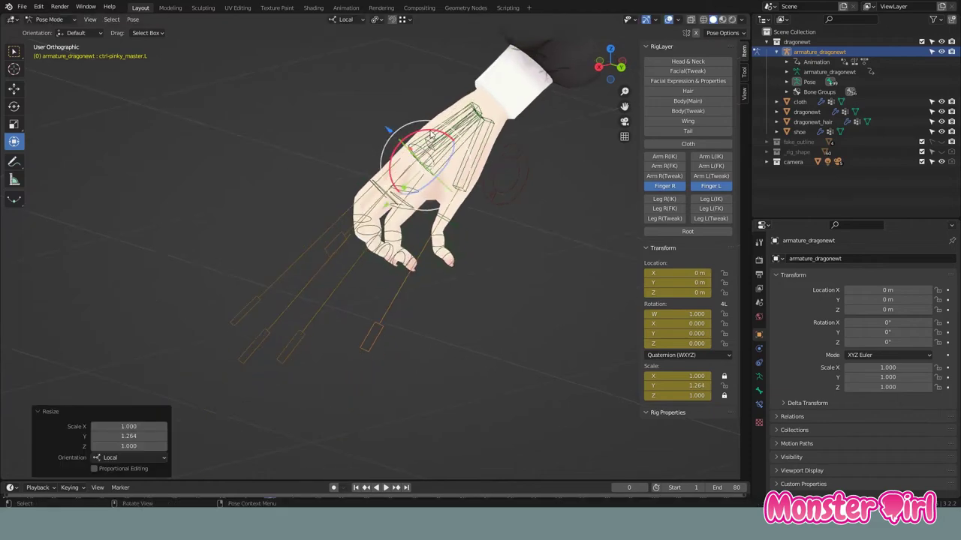
pyautogui.press('r')
pyautogui.press('x')
pyautogui.click(431, 188)
# Bend a fingertip, rotate and bend the index finger, and curl the ring and pinky toward the palm.
pyautogui.moveTo(432, 187)
pyautogui.mouseDown(button='middle')
pyautogui.moveTo(443, 210)
pyautogui.moveTo(360, 270)
pyautogui.mouseUp(button='middle')
pyautogui.click(346, 277)
pyautogui.moveTo(401, 293); pyautogui.dragTo(393, 319)
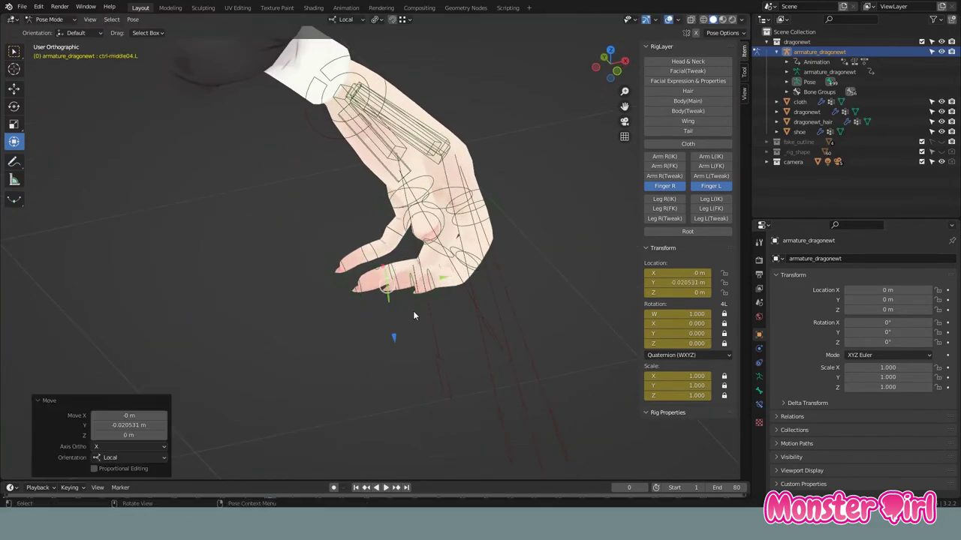
pyautogui.moveTo(413, 315); pyautogui.dragTo(450, 296, button='middle')
pyautogui.click(450, 296)
pyautogui.moveTo(461, 296); pyautogui.dragTo(478, 280)
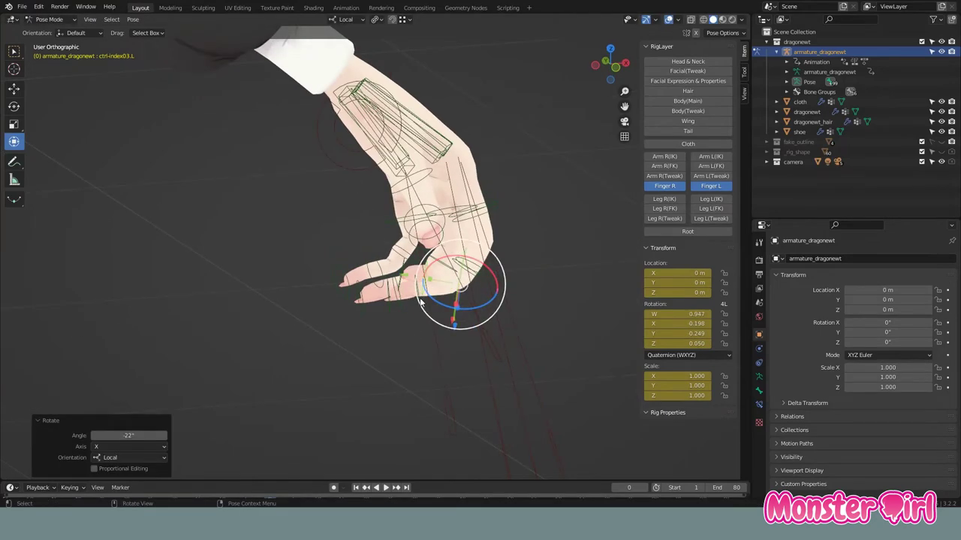
pyautogui.moveTo(411, 300); pyautogui.dragTo(450, 316, button='middle')
pyautogui.click(526, 253)
pyautogui.moveTo(518, 285)
pyautogui.mouseDown()
pyautogui.moveTo(428, 345)
pyautogui.moveTo(348, 329)
pyautogui.mouseUp()
pyautogui.click(412, 350)
pyautogui.click(353, 304)
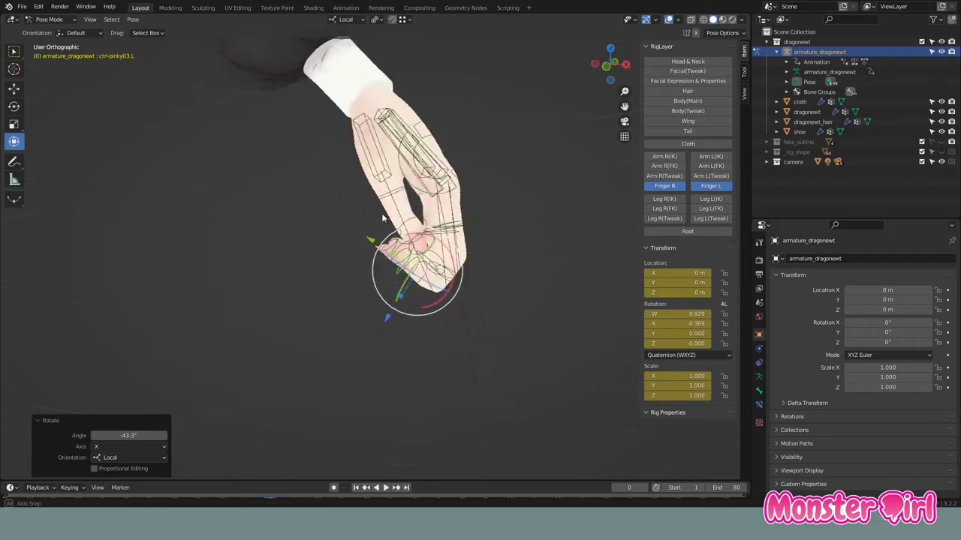
# Step back and view the character straight from the front.
pyautogui.moveTo(396, 268); pyautogui.dragTo(447, 245, button='middle')
pyautogui.press('`')
pyautogui.click(414, 206)
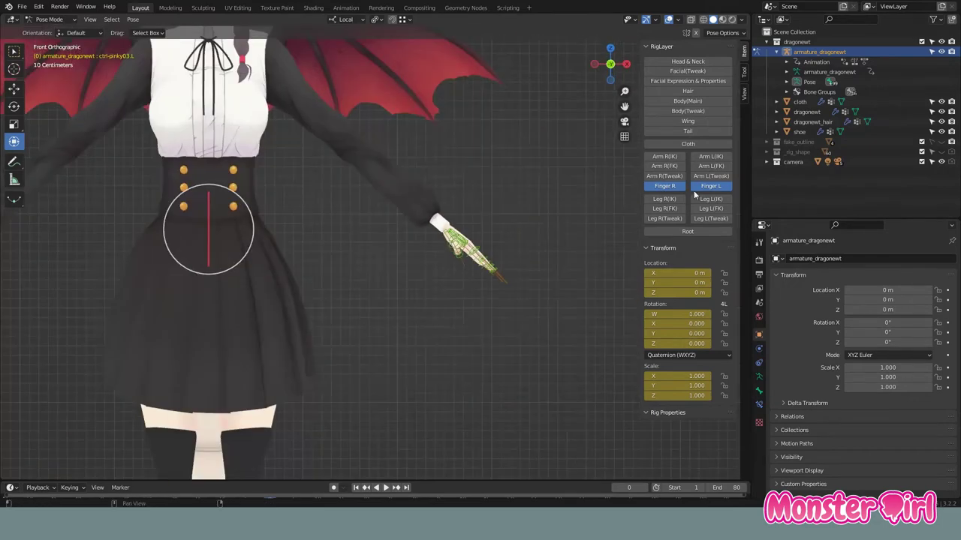
# Hide the Finger R/L layers and show the Leg R/L (IK) control layers.
pyautogui.click(664, 185)
pyautogui.click(710, 186)
pyautogui.moveTo(513, 199); pyautogui.dragTo(413, 360, button='middle')
pyautogui.scroll(3, 412, 360)
# Test-pose the left foot IK, heel and foot-spin controls.
pyautogui.click(440, 333)
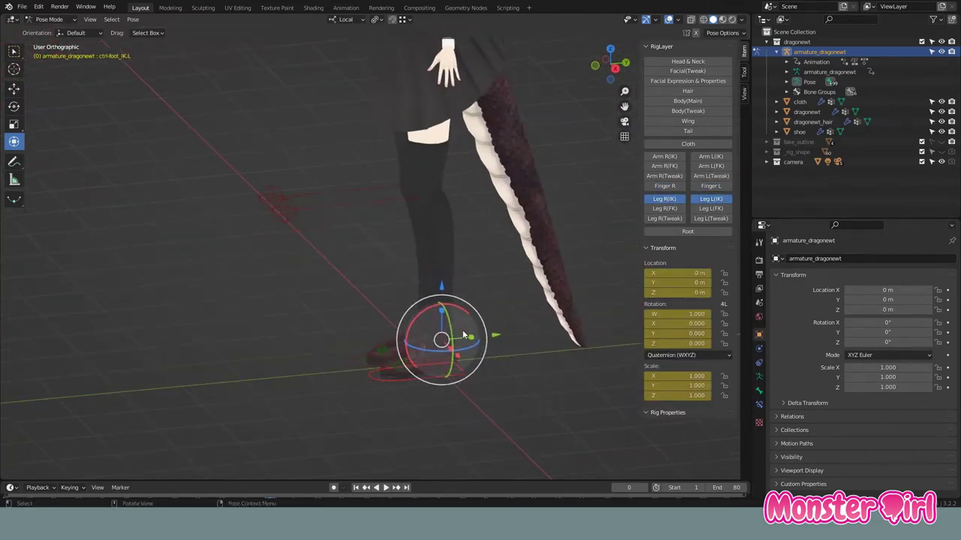
pyautogui.moveTo(440, 332); pyautogui.dragTo(417, 330)
pyautogui.click(417, 330)
pyautogui.moveTo(417, 330)
pyautogui.mouseDown(button='middle')
pyautogui.moveTo(444, 315)
pyautogui.moveTo(458, 319)
pyautogui.mouseUp(button='middle')
pyautogui.click(488, 343)
pyautogui.press('r')
pyautogui.press('x')
pyautogui.press('x')
pyautogui.click(474, 314)
pyautogui.click(457, 319)
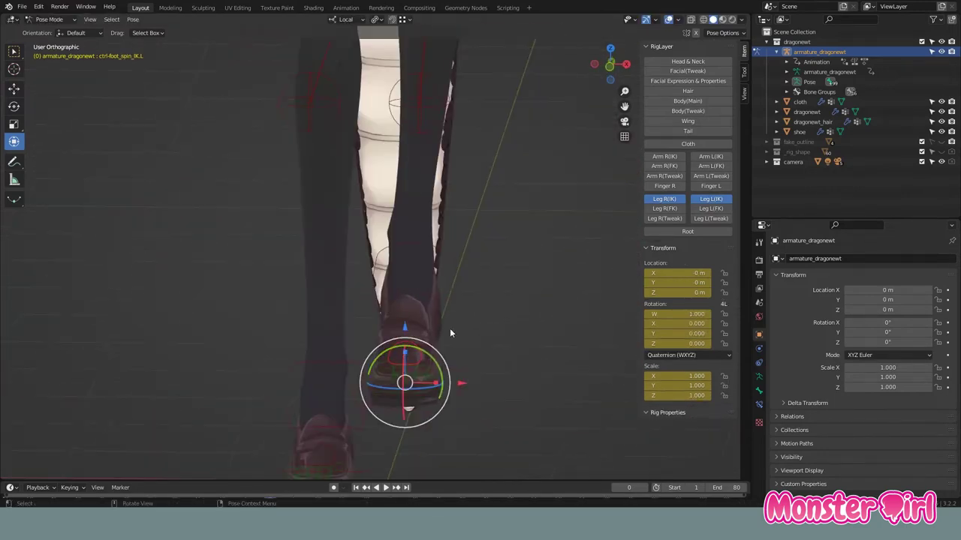
pyautogui.click(433, 361)
# Move the left knee control, then reset its position with Alt+G.
pyautogui.moveTo(433, 360); pyautogui.dragTo(407, 225, button='middle')
pyautogui.click(407, 208)
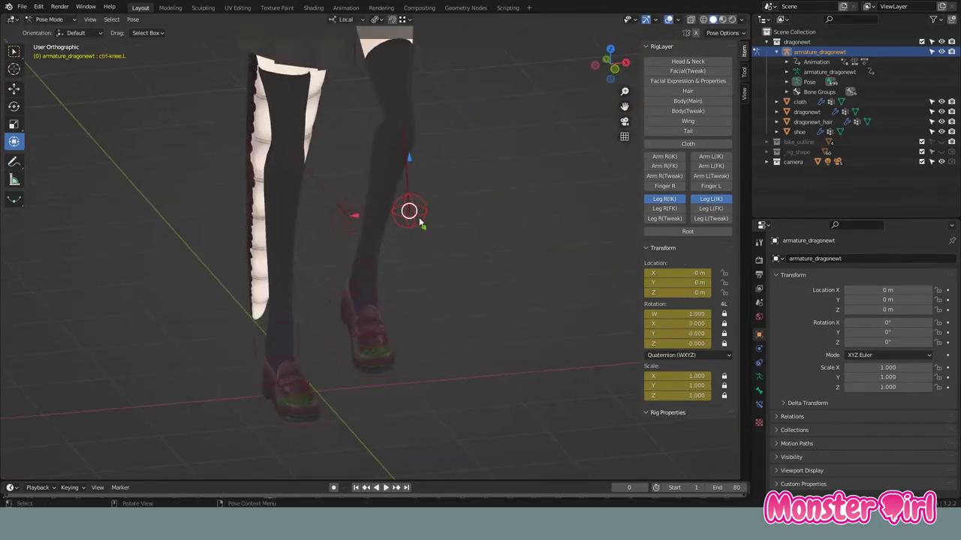
pyautogui.press('g')
pyautogui.click(491, 230)
pyautogui.moveTo(492, 230)
pyautogui.mouseDown(button='middle')
pyautogui.moveTo(349, 243)
pyautogui.moveTo(395, 273)
pyautogui.moveTo(382, 299)
pyautogui.mouseUp(button='middle')
pyautogui.hotkey('alt', 'g')
# Hide the shoes to expose the bare left foot.
pyautogui.click(466, 299)
pyautogui.scroll(5, 465, 299)
pyautogui.moveTo(465, 298)
pyautogui.mouseDown(button='middle')
pyautogui.moveTo(446, 310)
pyautogui.moveTo(461, 288)
pyautogui.mouseUp(button='middle')
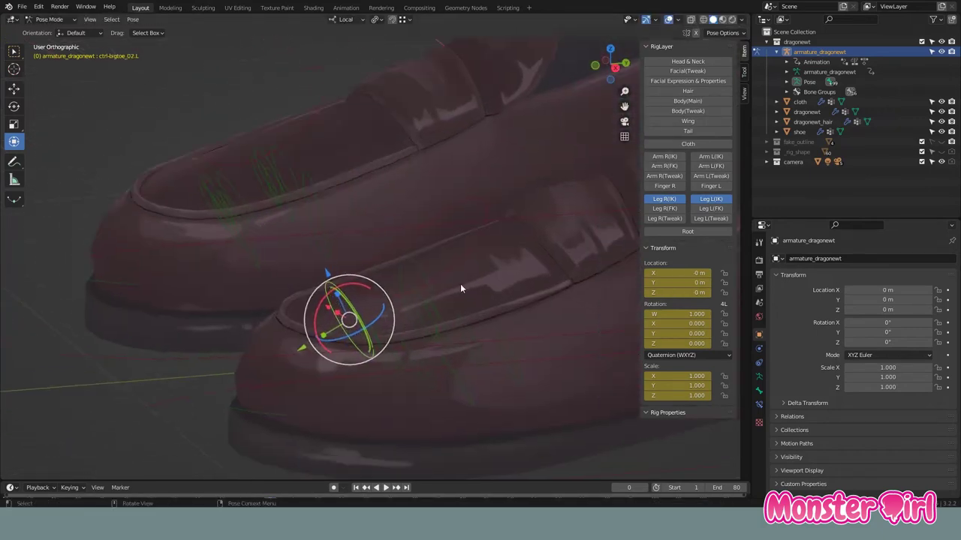
pyautogui.click(941, 132)
# Bend the left big toe and pinky toe controls.
pyautogui.moveTo(450, 270); pyautogui.dragTo(405, 285, button='middle')
pyautogui.click(390, 259)
pyautogui.moveTo(379, 270); pyautogui.dragTo(349, 259)
pyautogui.click(346, 234)
pyautogui.click(380, 287)
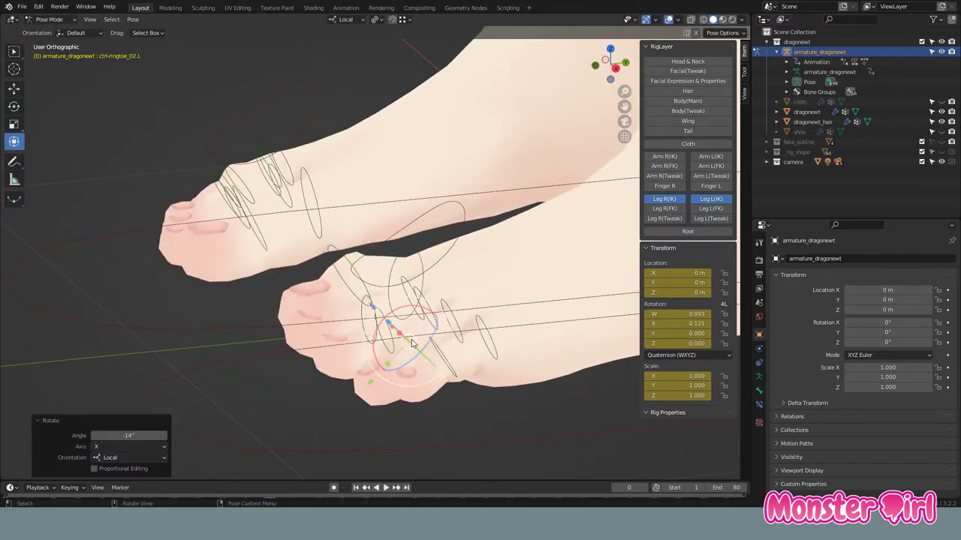
pyautogui.moveTo(411, 342); pyautogui.dragTo(405, 322, button='middle')
pyautogui.click(396, 322)
pyautogui.moveTo(427, 319)
pyautogui.mouseDown()
pyautogui.moveTo(346, 336)
pyautogui.moveTo(374, 357)
pyautogui.mouseUp()
# Reset all toe controls to rest with Alt+G and Alt+R, and show the shoes again.
pyautogui.press('a')
pyautogui.hotkey('alt', 'g')
pyautogui.hotkey('alt', 'r')
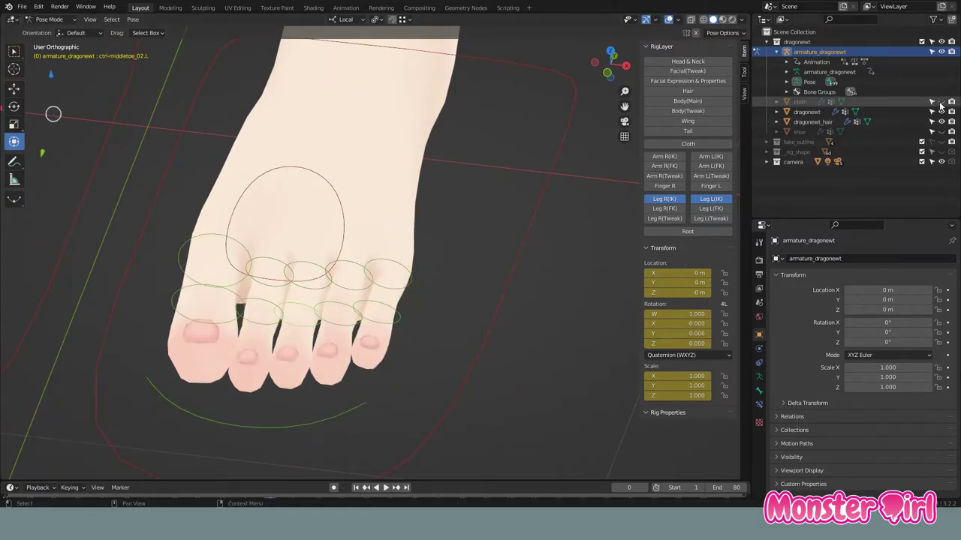
pyautogui.moveTo(941, 103); pyautogui.dragTo(942, 131)
pyautogui.scroll(-5, 450, 233)
pyautogui.moveTo(450, 233); pyautogui.dragTo(360, 223, button='middle')
pyautogui.click(396, 324)
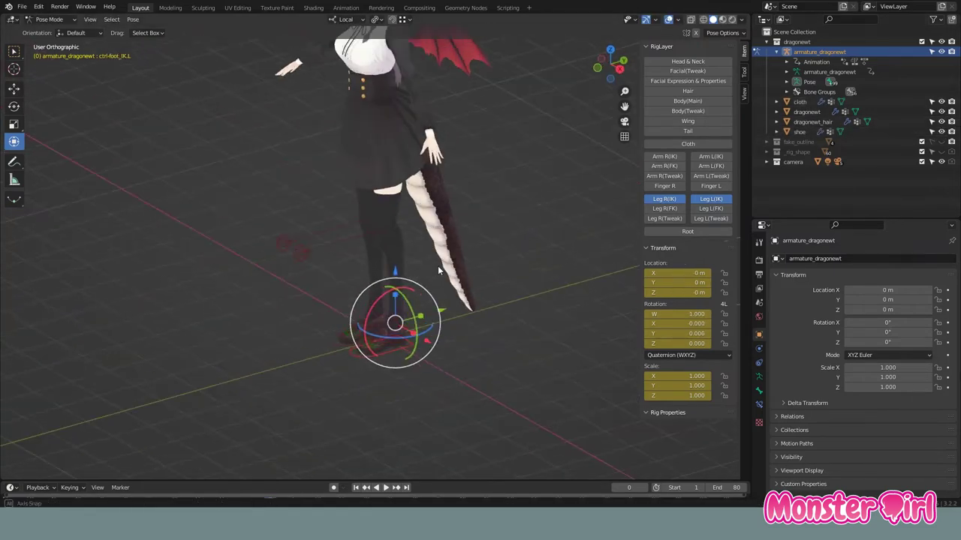
# Switch to the Leg Tweak layers and test the left foot, shin and thigh tweak controls.
pyautogui.moveTo(438, 266); pyautogui.dragTo(679, 218, button='middle')
pyautogui.scroll(3, 382, 300)
pyautogui.click(382, 300)
pyautogui.click(386, 407)
pyautogui.press('r')
pyautogui.press('r')
pyautogui.click(402, 414)
pyautogui.click(365, 354)
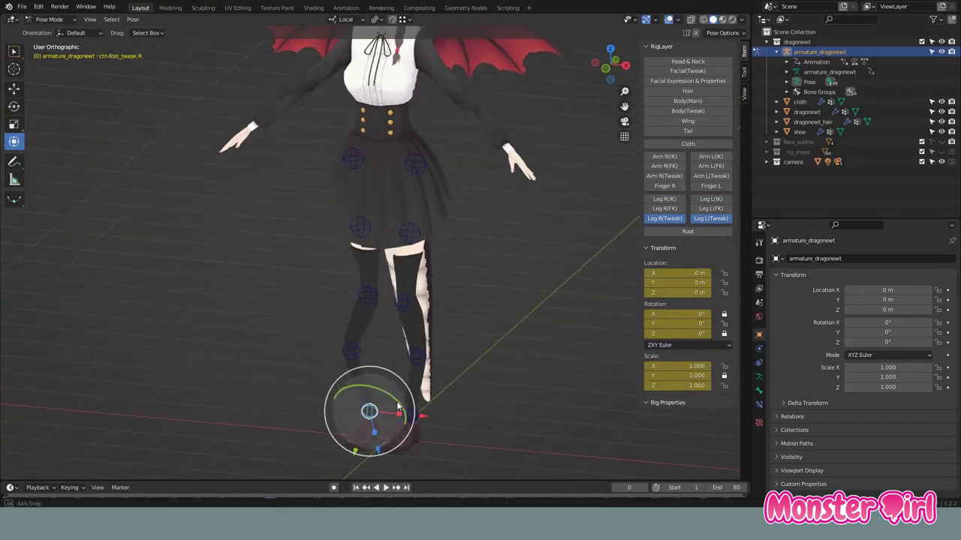
pyautogui.moveTo(368, 407); pyautogui.dragTo(359, 407)
pyautogui.click(415, 231)
pyautogui.scroll(-2, 451, 255)
pyautogui.moveTo(485, 276); pyautogui.dragTo(430, 330, button='middle')
# Show only the Root layer, test-move and rotate the root, clear it, then hide the layer.
pyautogui.click(680, 219)
pyautogui.click(395, 409)
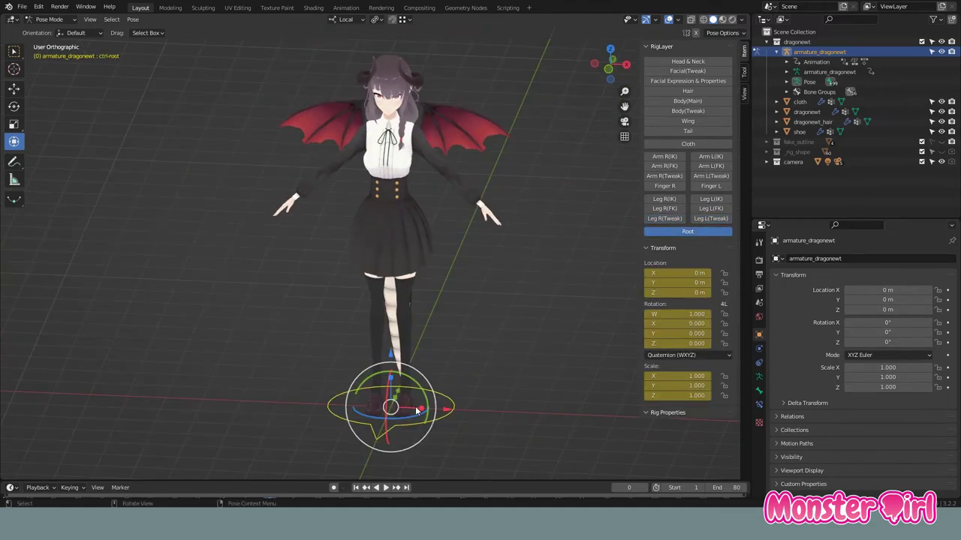
pyautogui.moveTo(409, 388); pyautogui.dragTo(409, 396, button='middle')
pyautogui.moveTo(406, 395); pyautogui.dragTo(453, 403)
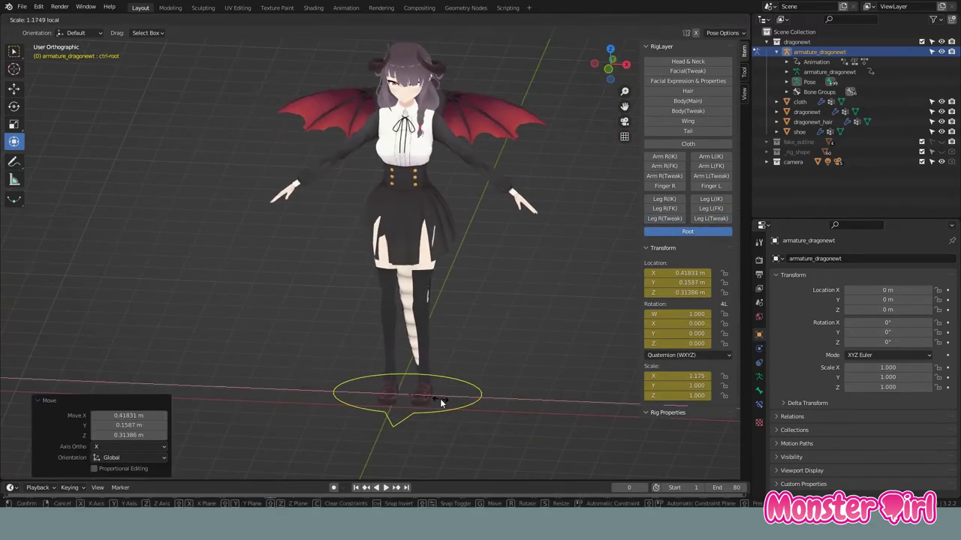
pyautogui.press('Escape')
pyautogui.hotkey('alt', 'g')
pyautogui.press('r')
pyautogui.press('z')
pyautogui.click(441, 419)
pyautogui.hotkey('alt', 'r')
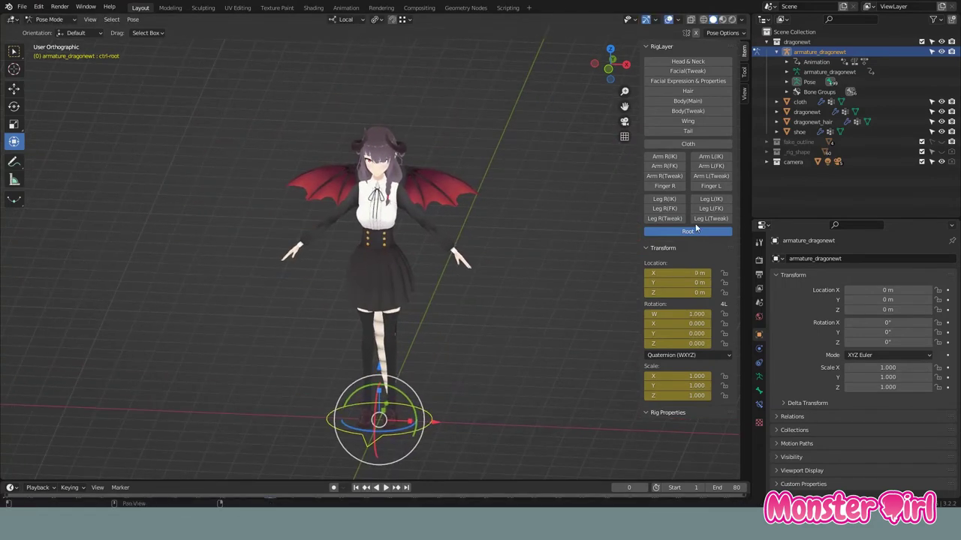
pyautogui.click(688, 231)
# Show the Facial Expression & Properties layer, then keyframe and move the left foot IK control.
pyautogui.scroll(3, 414, 356)
pyautogui.click(685, 80)
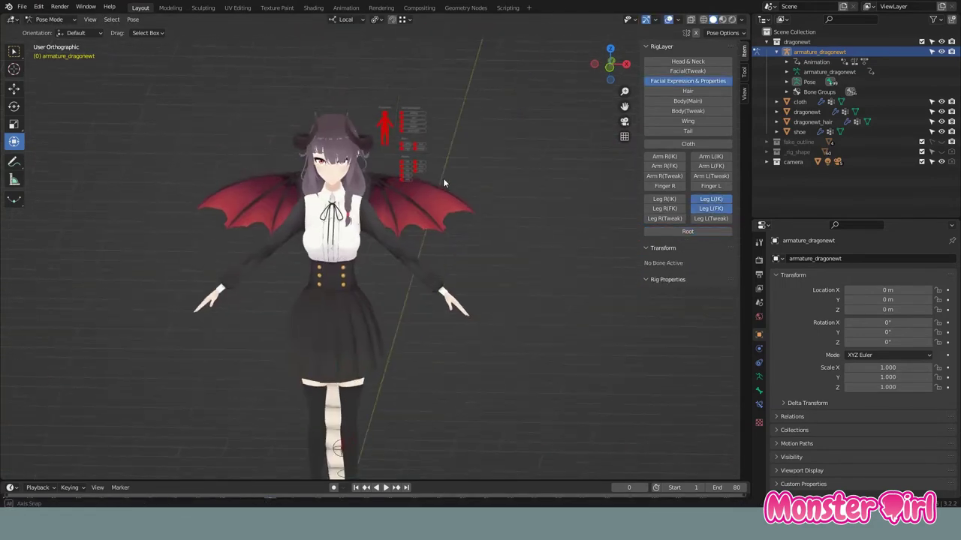
pyautogui.scroll(2, 424, 114)
pyautogui.scroll(-2, 424, 114)
pyautogui.click(428, 403)
pyautogui.scroll(4, 432, 268)
pyautogui.press('i')
pyautogui.moveTo(431, 269)
pyautogui.mouseDown(button='middle')
pyautogui.moveTo(390, 300)
pyautogui.moveTo(486, 277)
pyautogui.mouseUp(button='middle')
pyautogui.press('g')
pyautogui.click(362, 280)
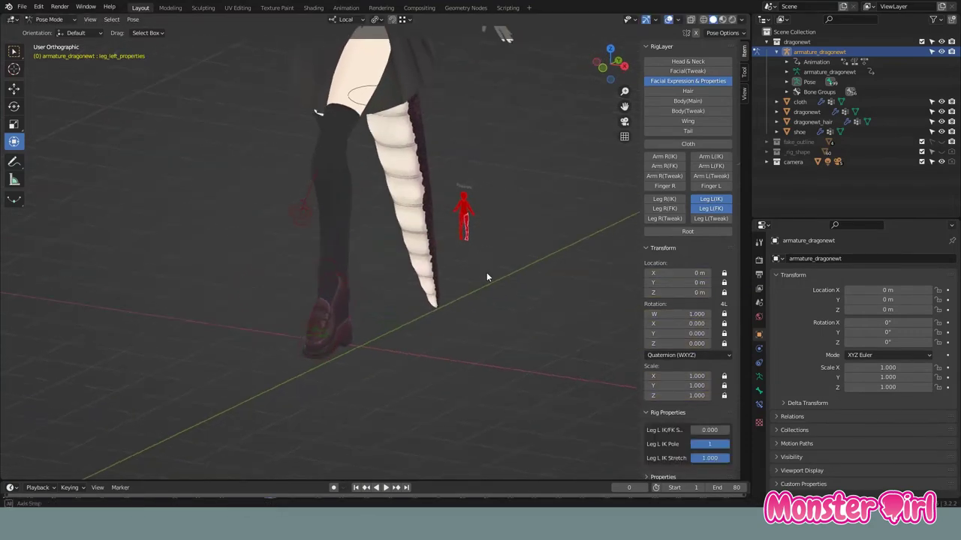
# Switch the left leg to FK and rotate its thigh, shin and foot FK controls.
pyautogui.moveTo(638, 421); pyautogui.dragTo(624, 420)
pyautogui.scroll(-2, 405, 225)
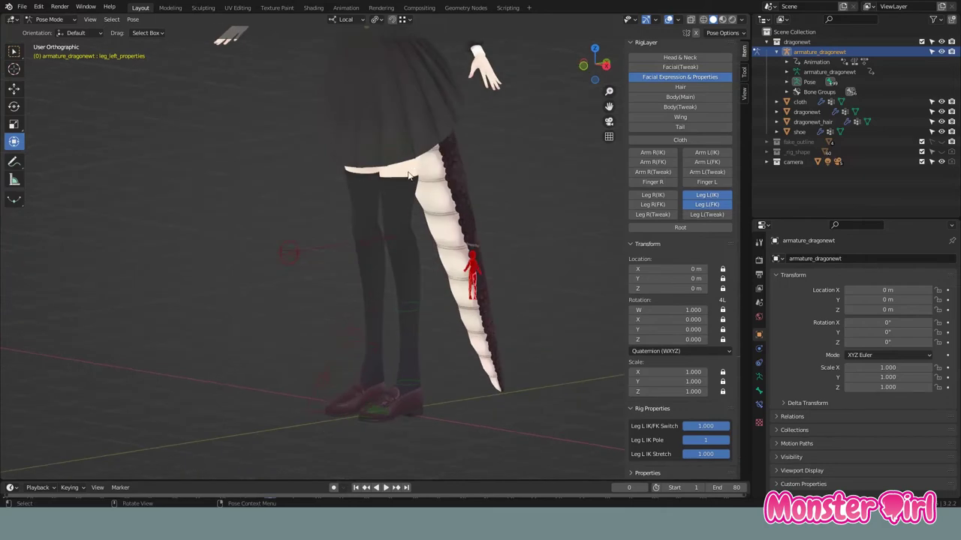
pyautogui.click(379, 104)
pyautogui.moveTo(378, 103); pyautogui.dragTo(335, 274)
pyautogui.click(335, 273)
pyautogui.moveTo(331, 203); pyautogui.dragTo(375, 248)
pyautogui.click(432, 360)
pyautogui.press('r')
pyautogui.click(399, 304)
# Test-pose the left thigh and foot IK controls via the leg settings, then view the whole character.
pyautogui.moveTo(399, 304); pyautogui.dragTo(475, 288, button='middle')
pyautogui.click(450, 196)
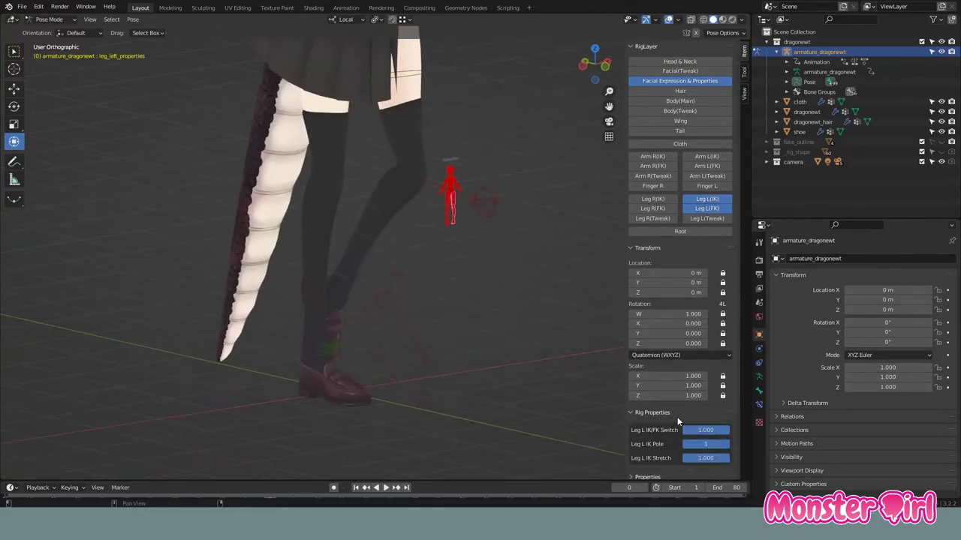
pyautogui.moveTo(496, 360); pyautogui.dragTo(460, 354, button='middle')
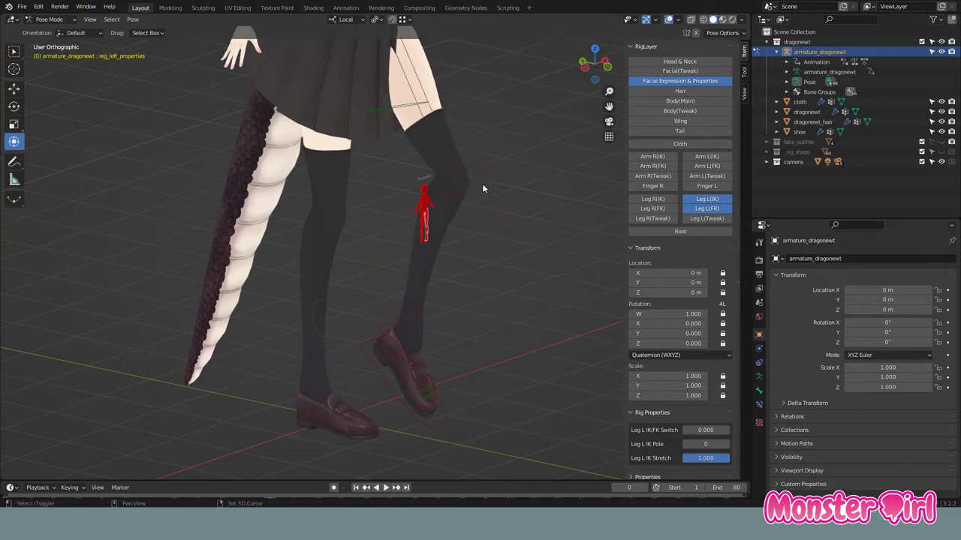
pyautogui.moveTo(482, 183); pyautogui.dragTo(468, 156, button='middle')
pyautogui.click(469, 156)
pyautogui.click(487, 346)
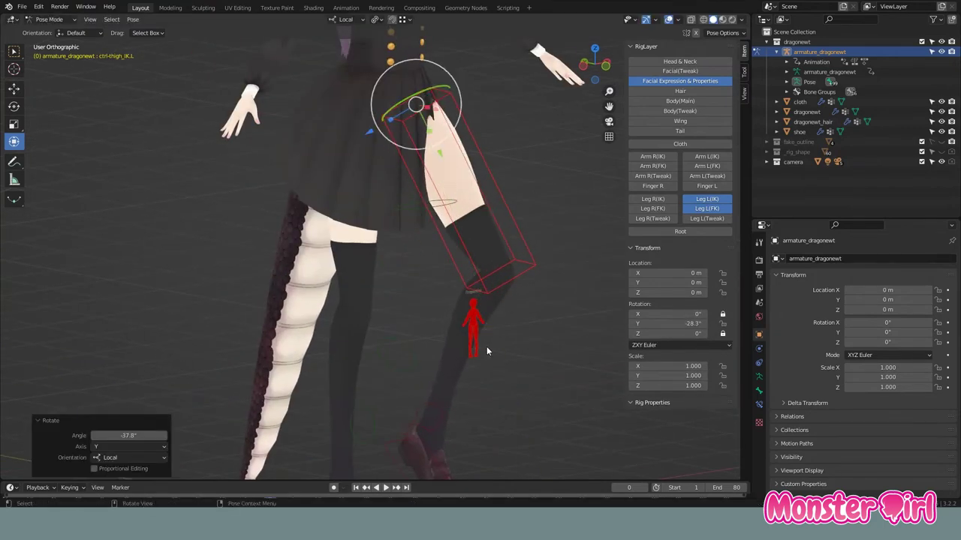
pyautogui.moveTo(486, 346); pyautogui.dragTo(453, 396, button='middle')
pyautogui.click(453, 395)
pyautogui.press('g')
pyautogui.click(460, 334)
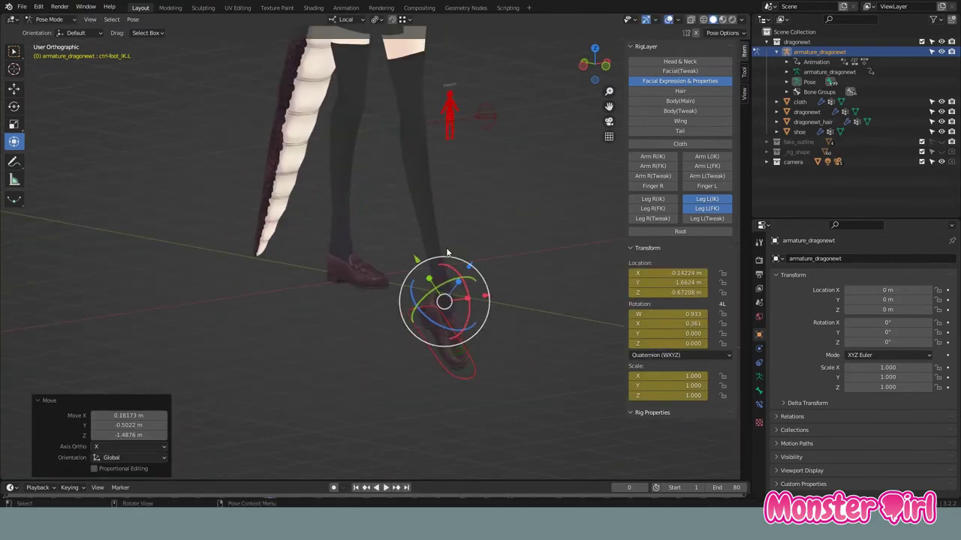
pyautogui.keyDown('shift'); pyautogui.moveTo(451, 338); pyautogui.dragTo(699, 429, button='middle'); pyautogui.keyUp('shift')
pyautogui.moveTo(480, 298); pyautogui.dragTo(670, 464, button='middle')
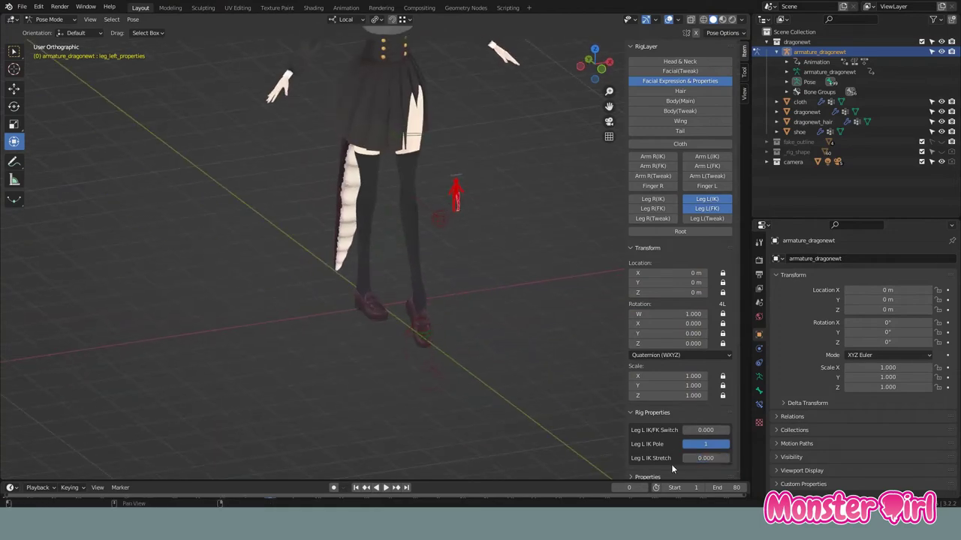
pyautogui.moveTo(434, 300); pyautogui.dragTo(444, 169, button='middle')
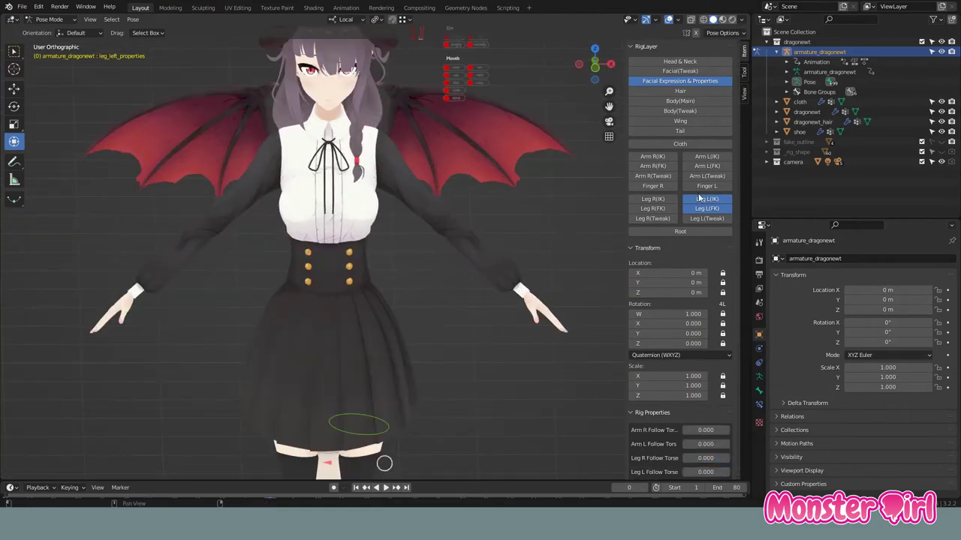
# Enable the Arm L (IK) and (FK) layers and move the left hand IK control.
pyautogui.moveTo(707, 156); pyautogui.dragTo(707, 166)
pyautogui.moveTo(374, 232); pyautogui.dragTo(336, 326, button='middle')
pyautogui.click(388, 360)
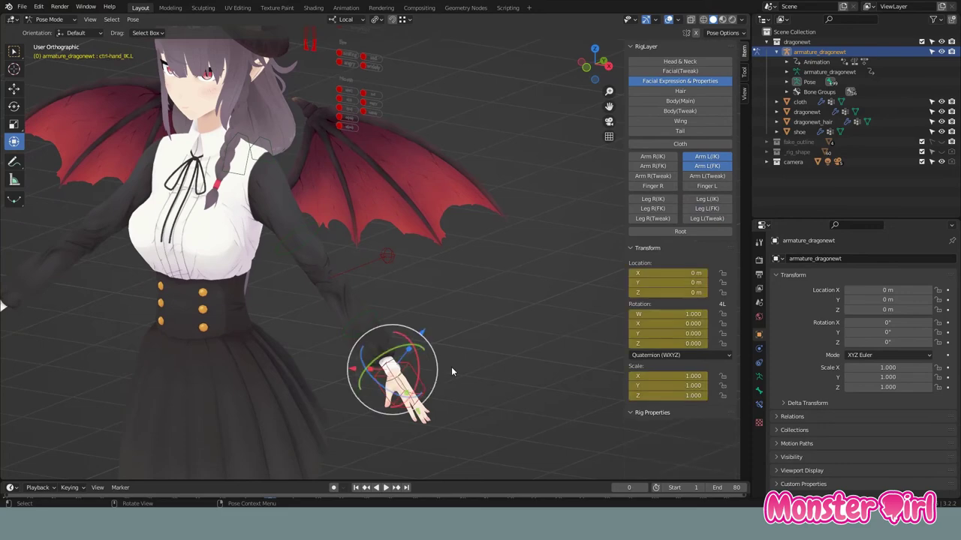
pyautogui.press('g')
pyautogui.click(274, 343)
pyautogui.moveTo(275, 342)
pyautogui.mouseDown(button='middle')
pyautogui.moveTo(360, 285)
pyautogui.moveTo(388, 240)
pyautogui.moveTo(382, 190)
pyautogui.mouseUp(button='middle')
# Slide the left arm to FK and rotate the forearm and hand FK controls.
pyautogui.click(382, 194)
pyautogui.scroll(2, 396, 248)
pyautogui.keyDown('shift'); pyautogui.moveTo(397, 248); pyautogui.dragTo(397, 271, button='middle'); pyautogui.keyUp('shift')
pyautogui.moveTo(687, 433); pyautogui.dragTo(700, 433)
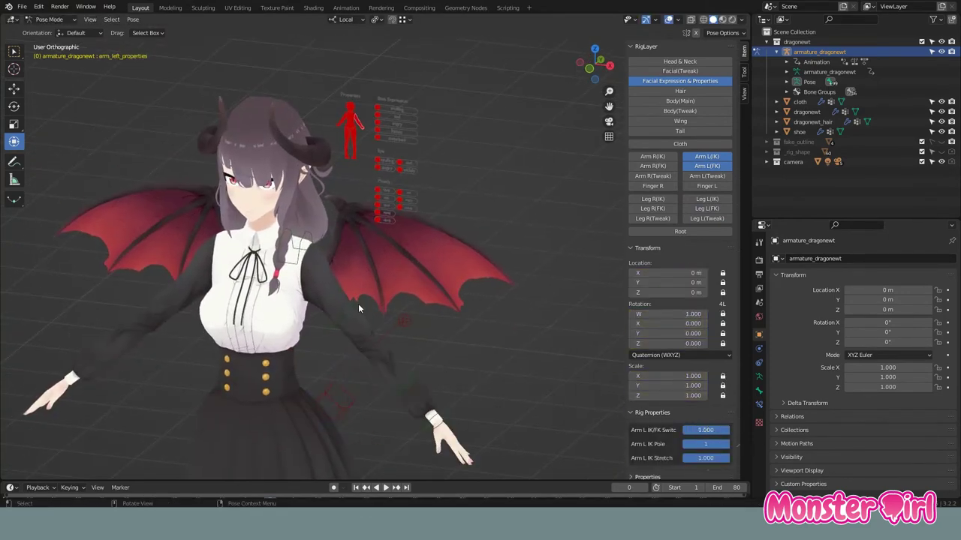
pyautogui.click(337, 275)
pyautogui.moveTo(337, 275); pyautogui.dragTo(374, 315, button='middle')
pyautogui.click(307, 335)
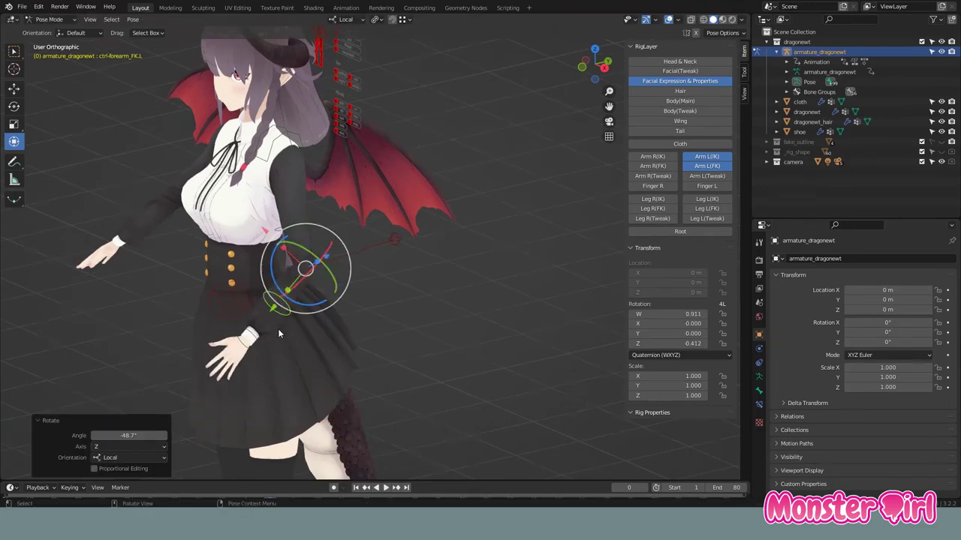
pyautogui.moveTo(289, 297); pyautogui.dragTo(368, 371, button='middle')
pyautogui.moveTo(368, 371); pyautogui.dragTo(350, 391)
pyautogui.moveTo(350, 390)
pyautogui.mouseDown(button='middle')
pyautogui.moveTo(343, 300)
pyautogui.moveTo(357, 225)
pyautogui.mouseUp(button='middle')
# Test the left upper arm and hand IK controls, then show the Head & Neck and Facial(Tweak) layers.
pyautogui.click(358, 131)
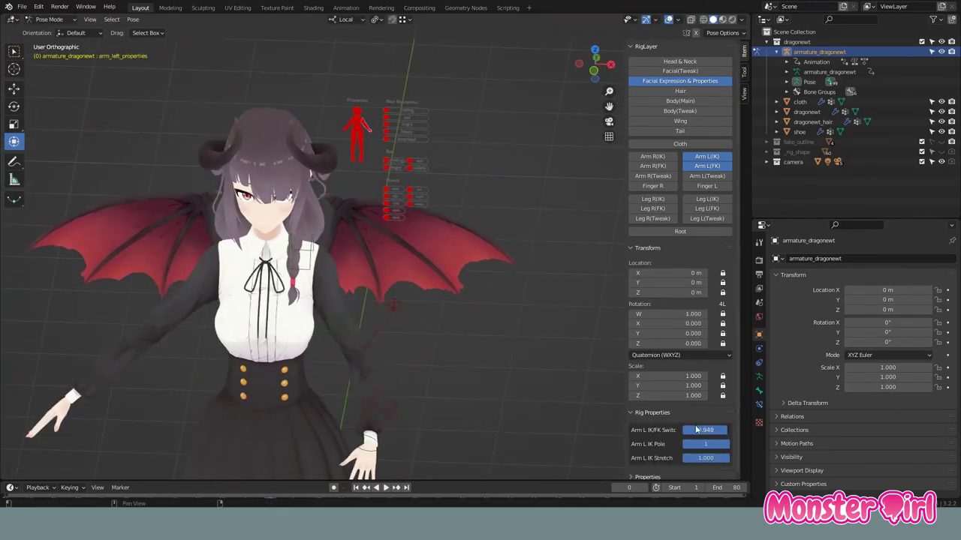
pyautogui.click(401, 323)
pyautogui.moveTo(402, 323)
pyautogui.mouseDown(button='middle')
pyautogui.moveTo(309, 228)
pyautogui.moveTo(378, 343)
pyautogui.mouseUp(button='middle')
pyautogui.click(322, 230)
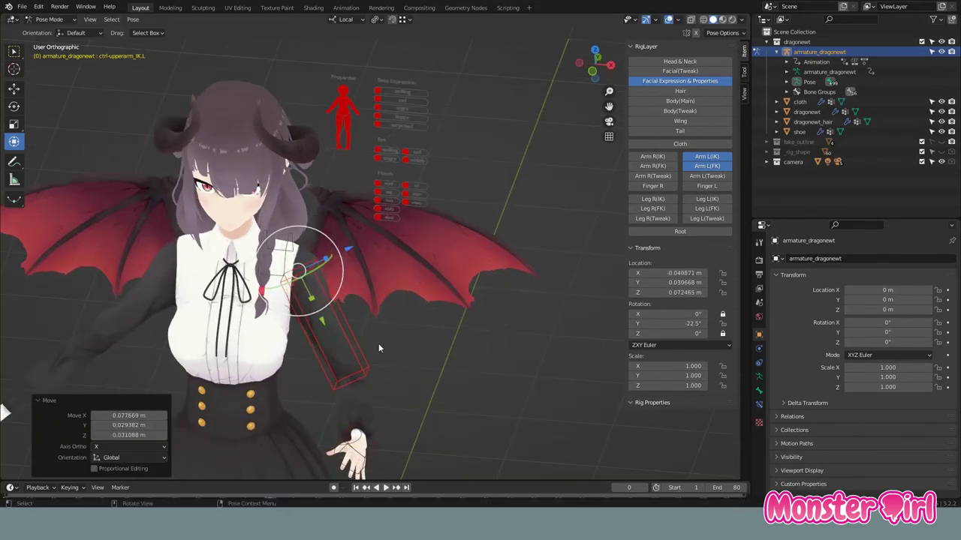
pyautogui.click(361, 384)
pyautogui.press('g')
pyautogui.click(553, 423)
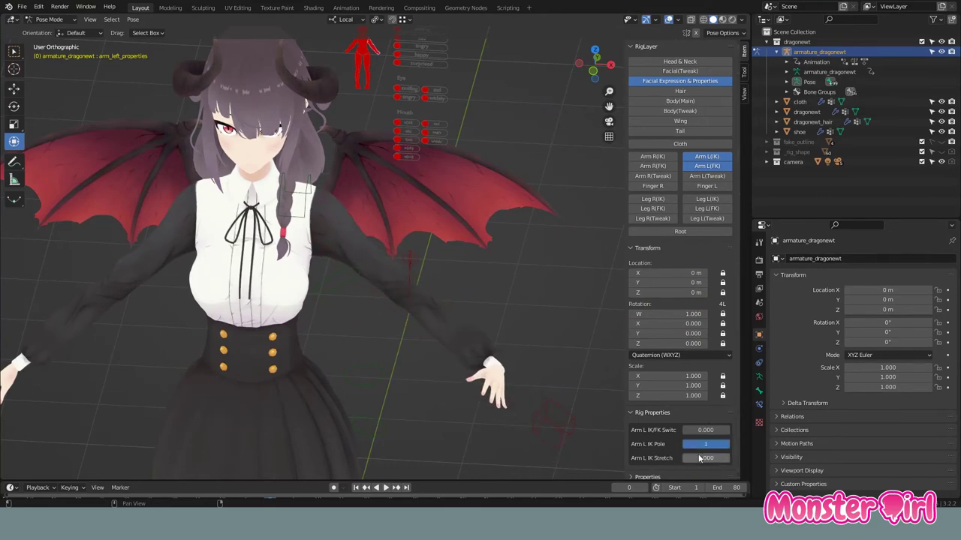
pyautogui.scroll(-4, 375, 262)
pyautogui.click(442, 286)
pyautogui.click(679, 61)
pyautogui.click(679, 70)
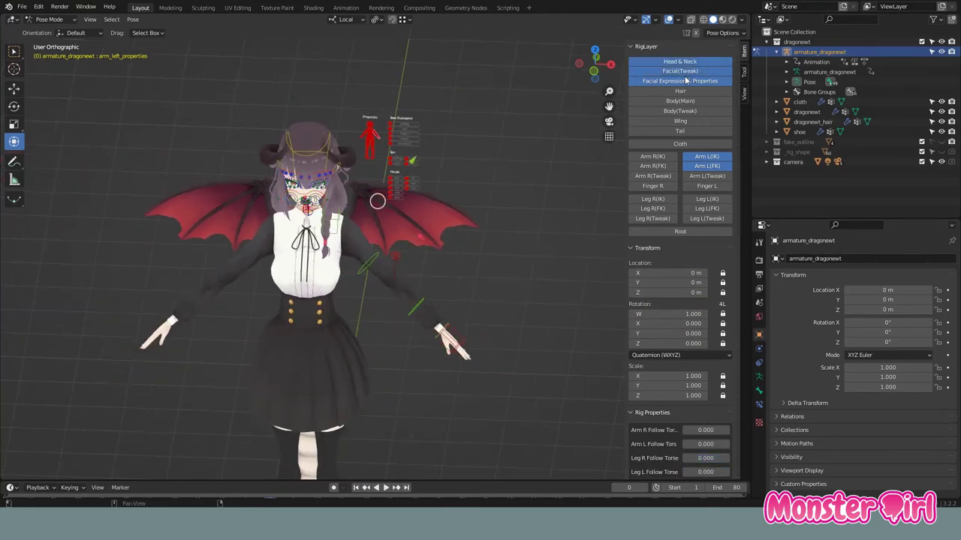
# Turn on all remaining RigLayer buttons and look over the full rig from the view pie.
pyautogui.moveTo(686, 80); pyautogui.dragTo(662, 207)
pyautogui.press('`')
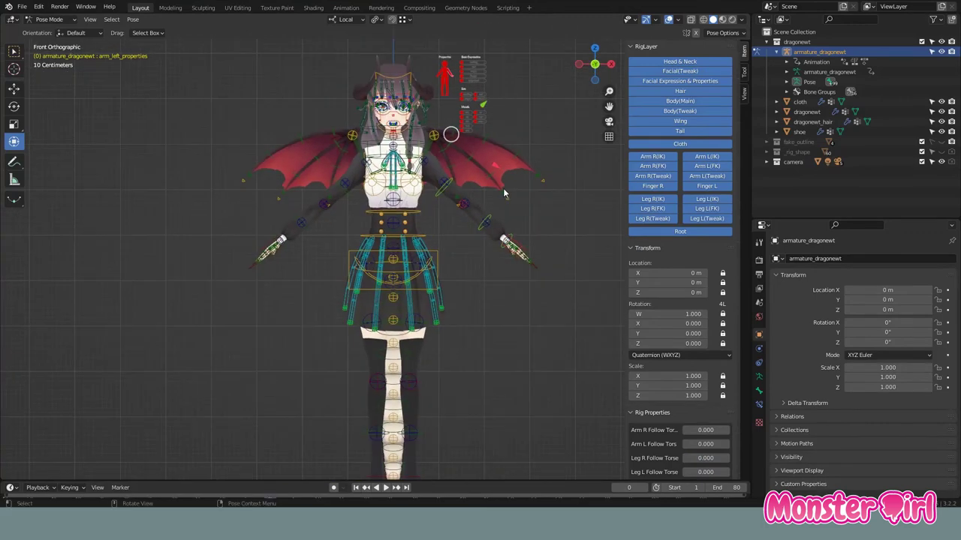
pyautogui.scroll(-3, 450, 270)
pyautogui.moveTo(480, 248); pyautogui.dragTo(477, 280, button='middle')
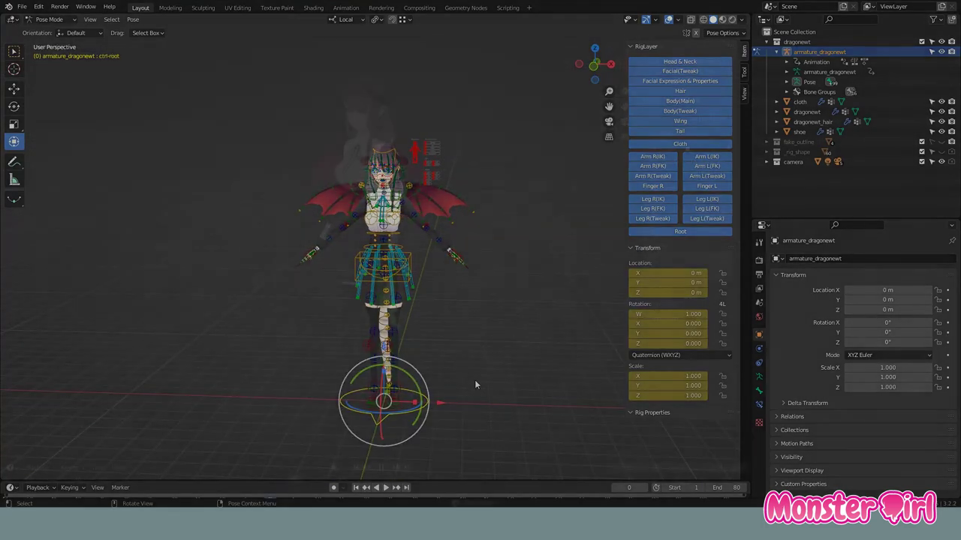